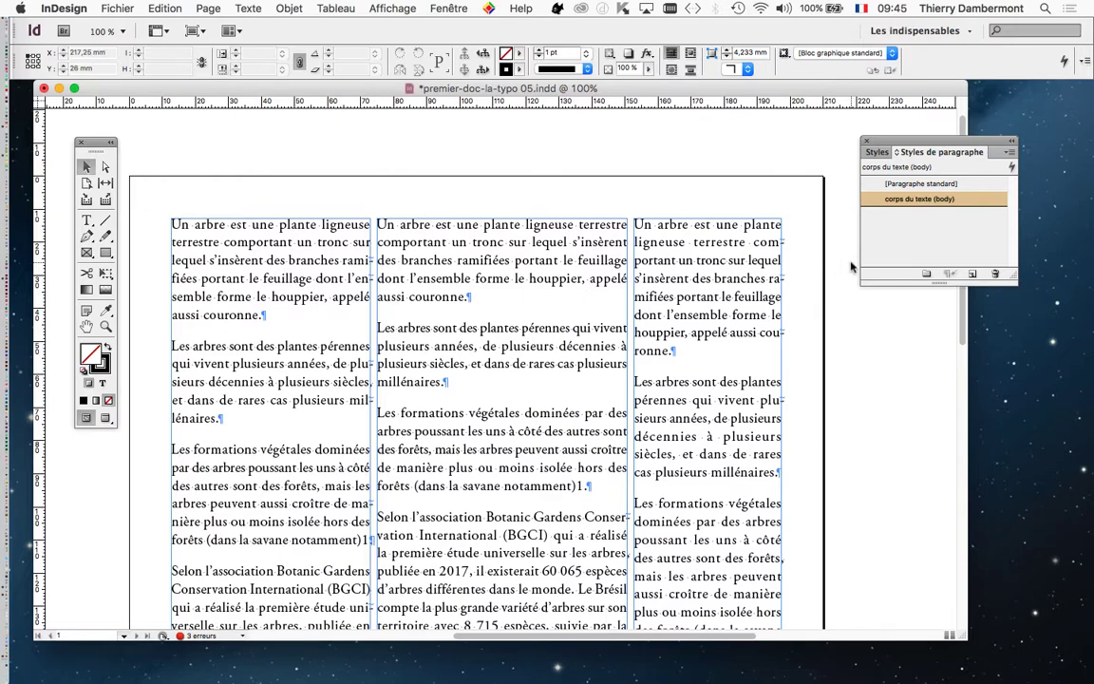
Step: Open the hyphenation options of the "corps du texte (body)" paragraph style, keeping the text columns visible beside the dialog
scroll(812, 298, "down", 2)
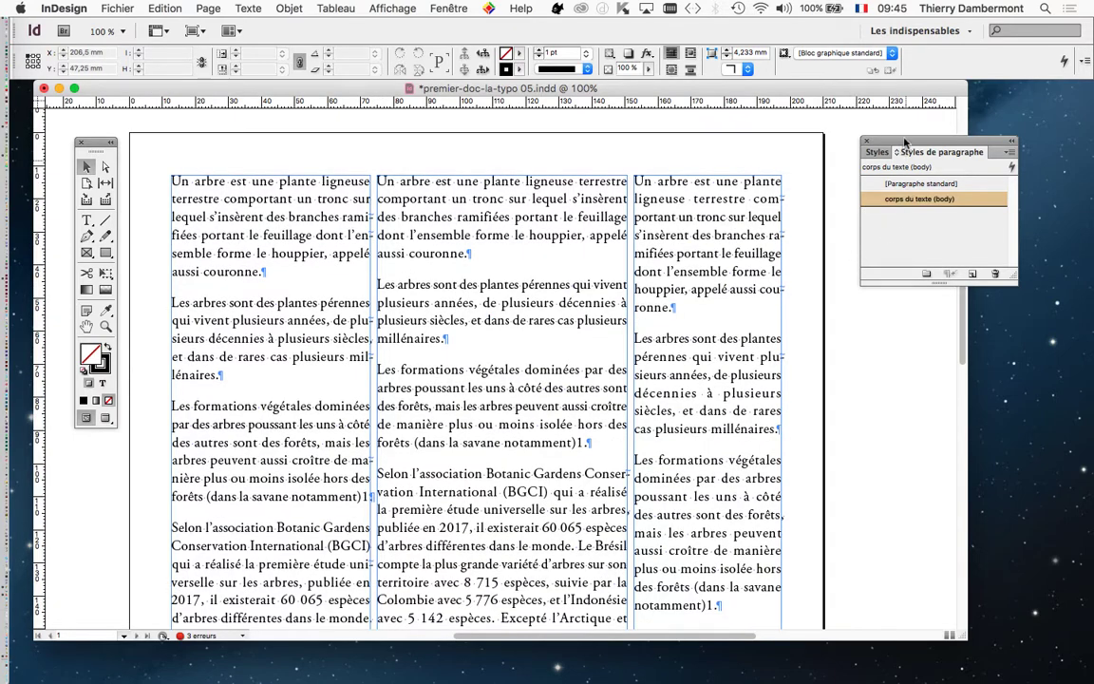
left_click_drag(905, 141, 892, 148)
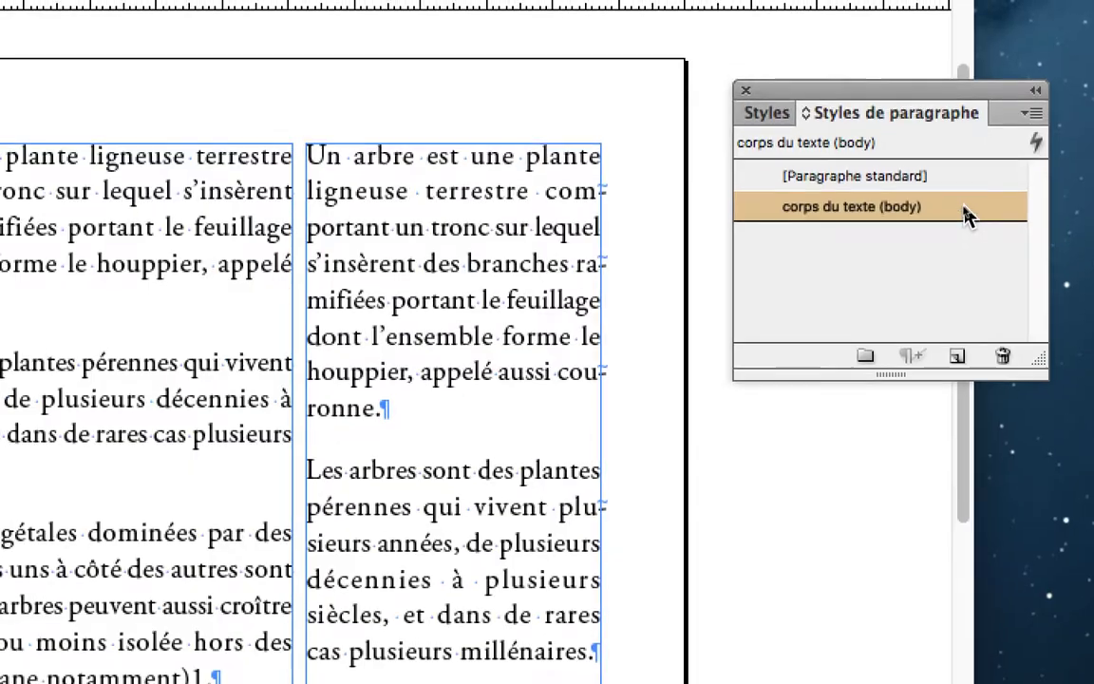
double_click(967, 210)
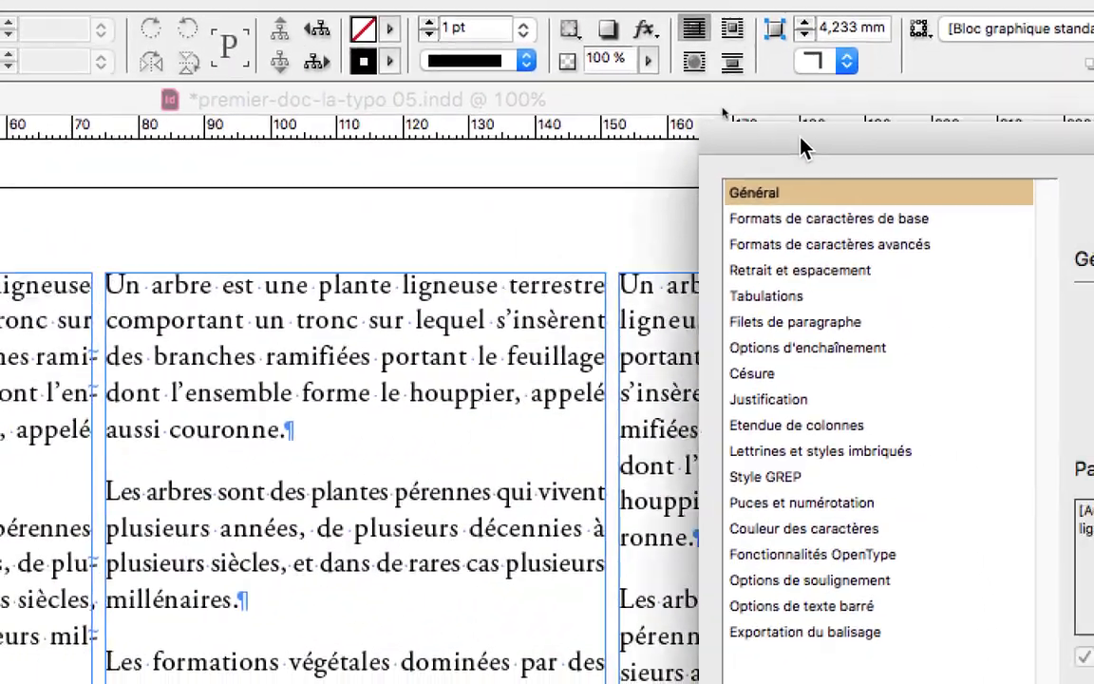
left_click(798, 373)
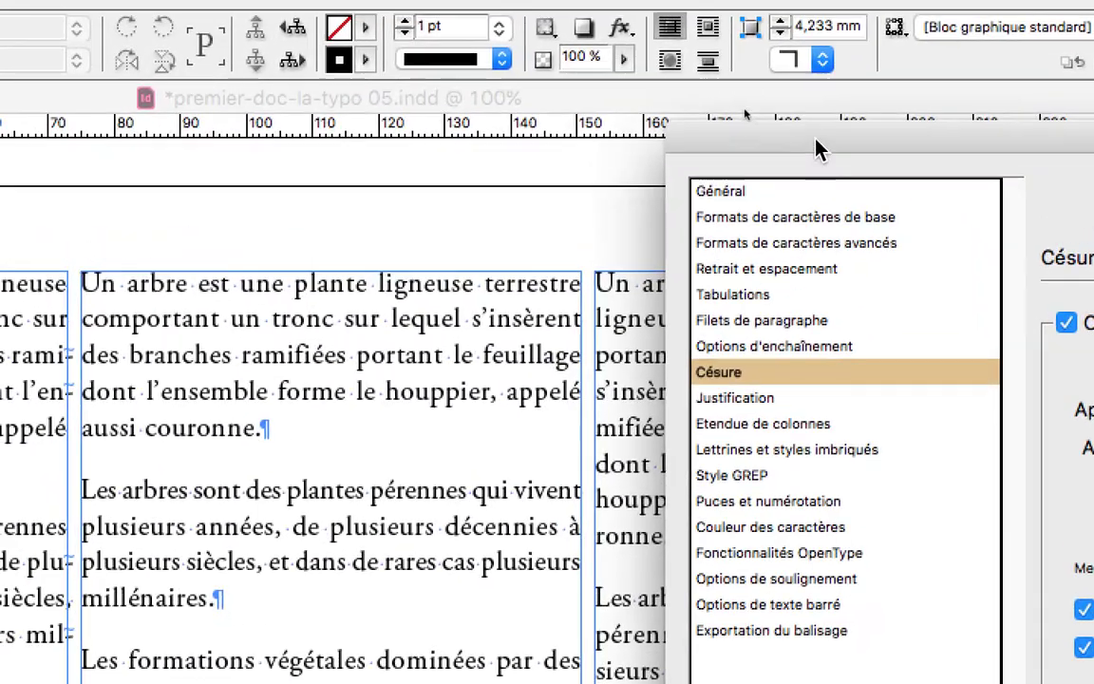
left_click_drag(815, 139, 631, 157)
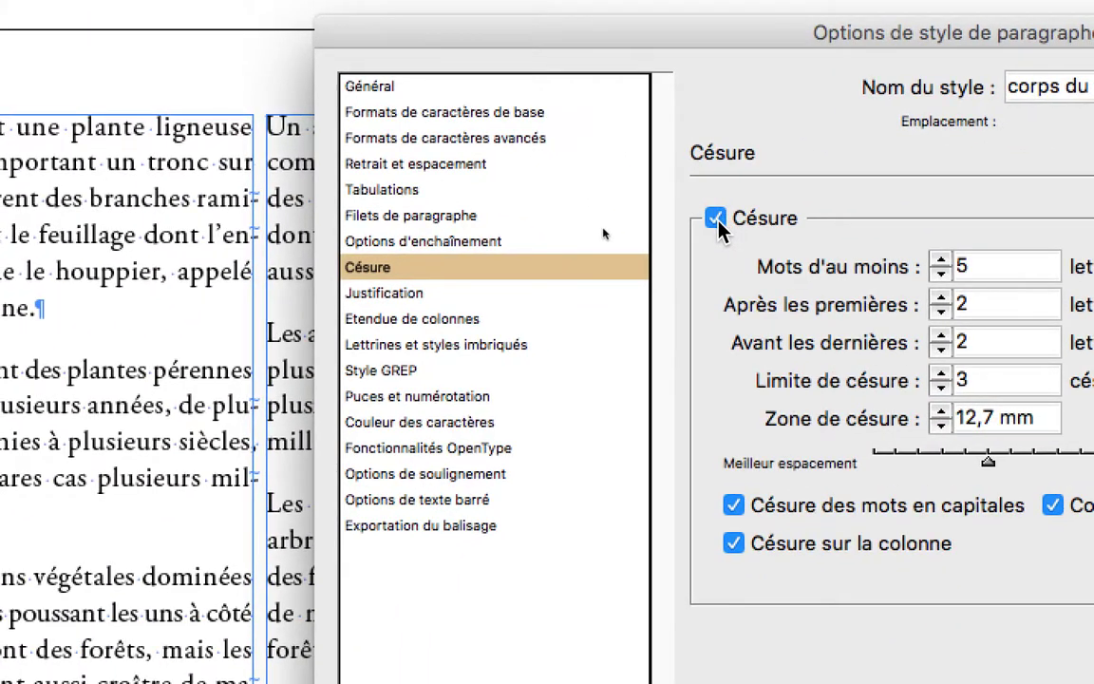
Step: Switch hyphenation off and back on repeatedly to compare its effect on the previewed text columns
left_click(883, 343)
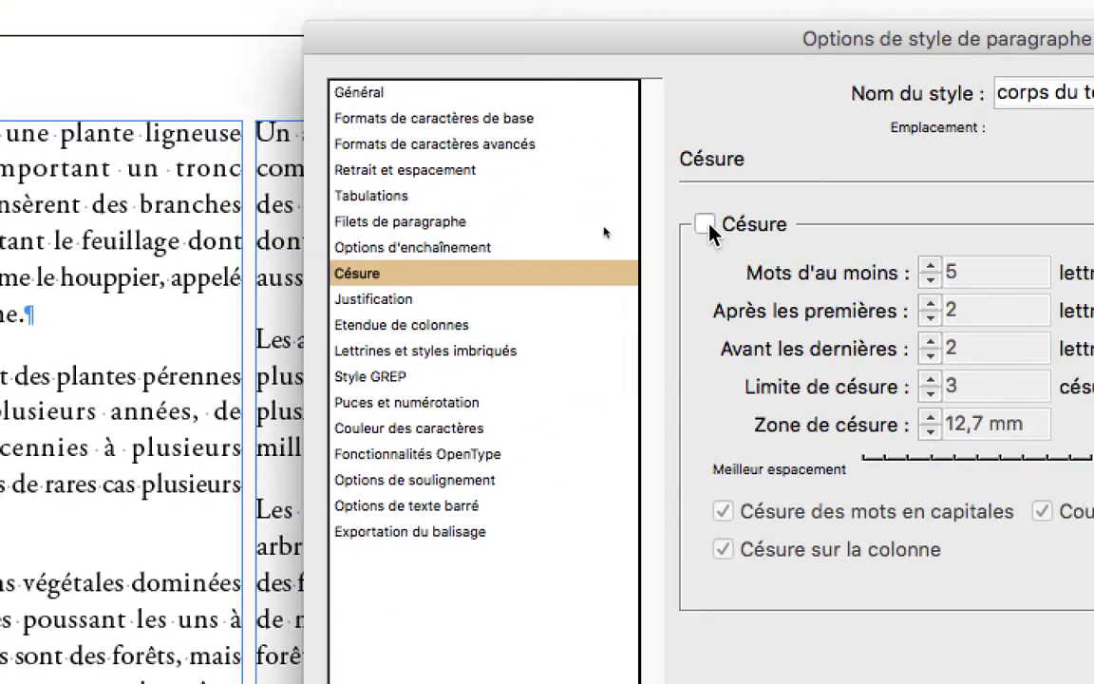
left_click(685, 178)
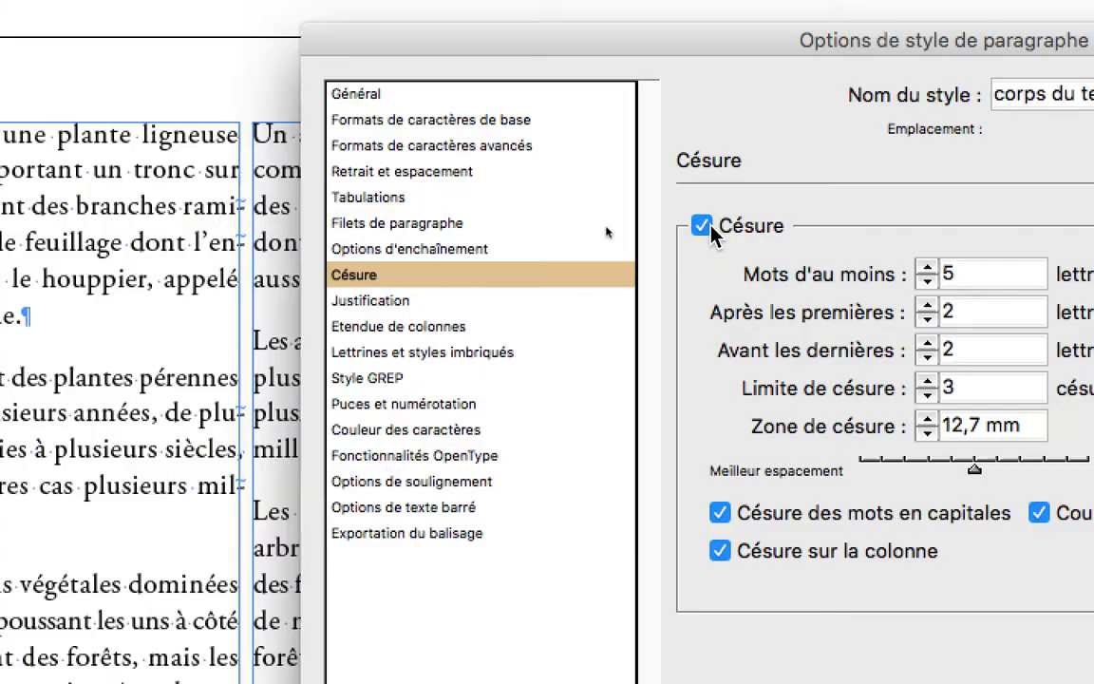
left_click(703, 226)
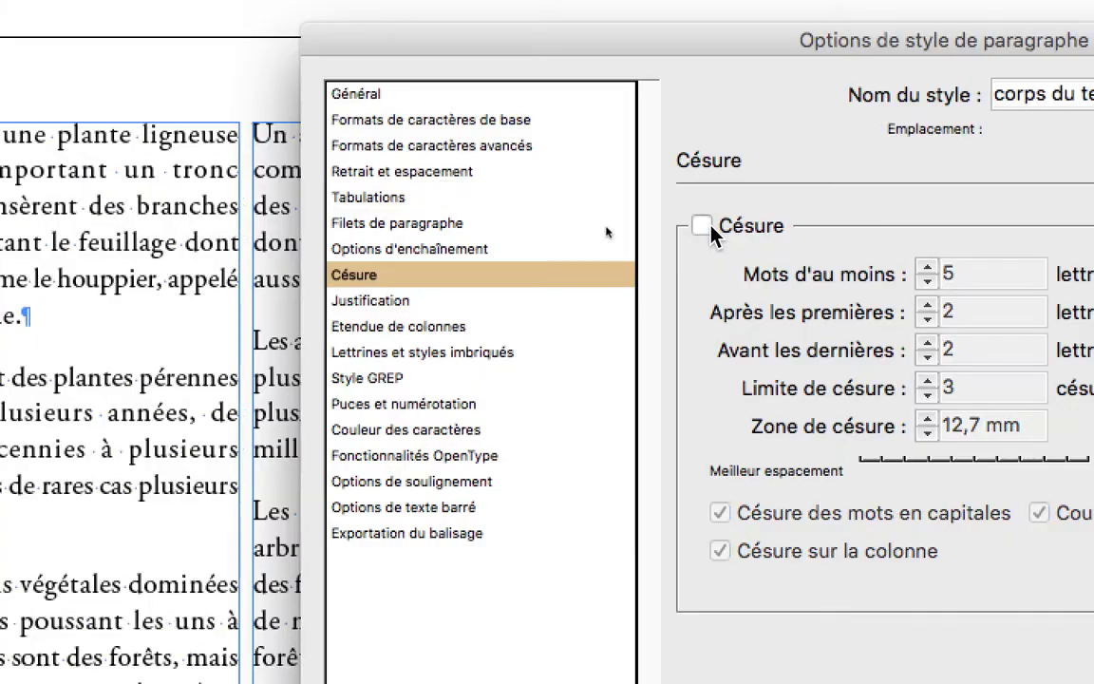
left_click(703, 227)
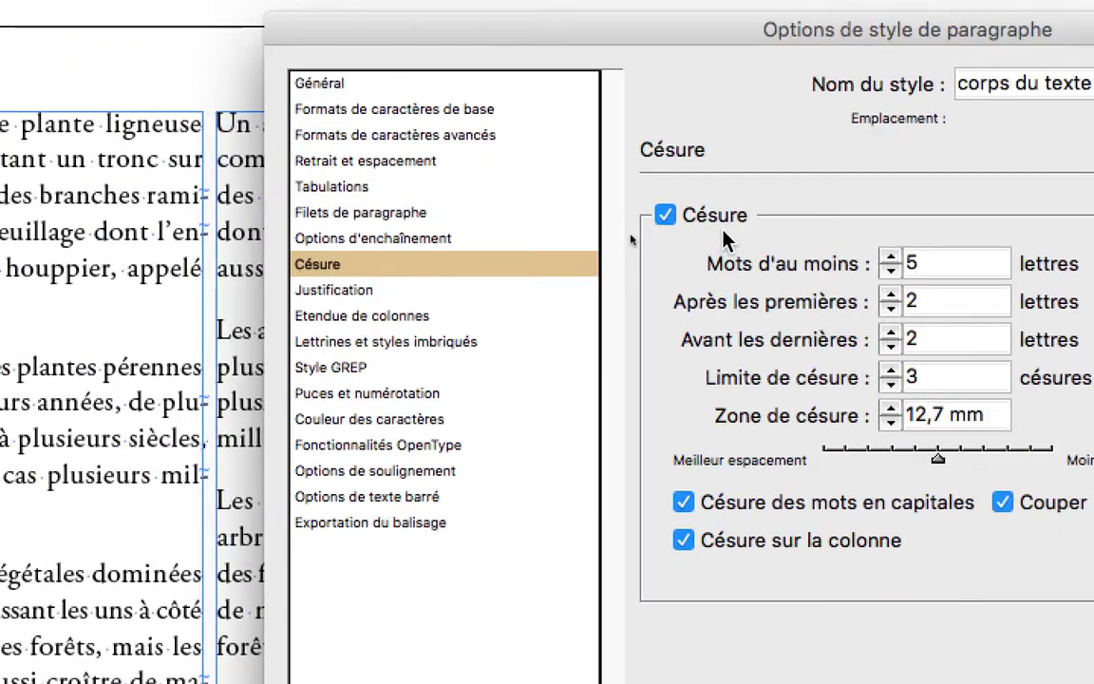
left_click(703, 223)
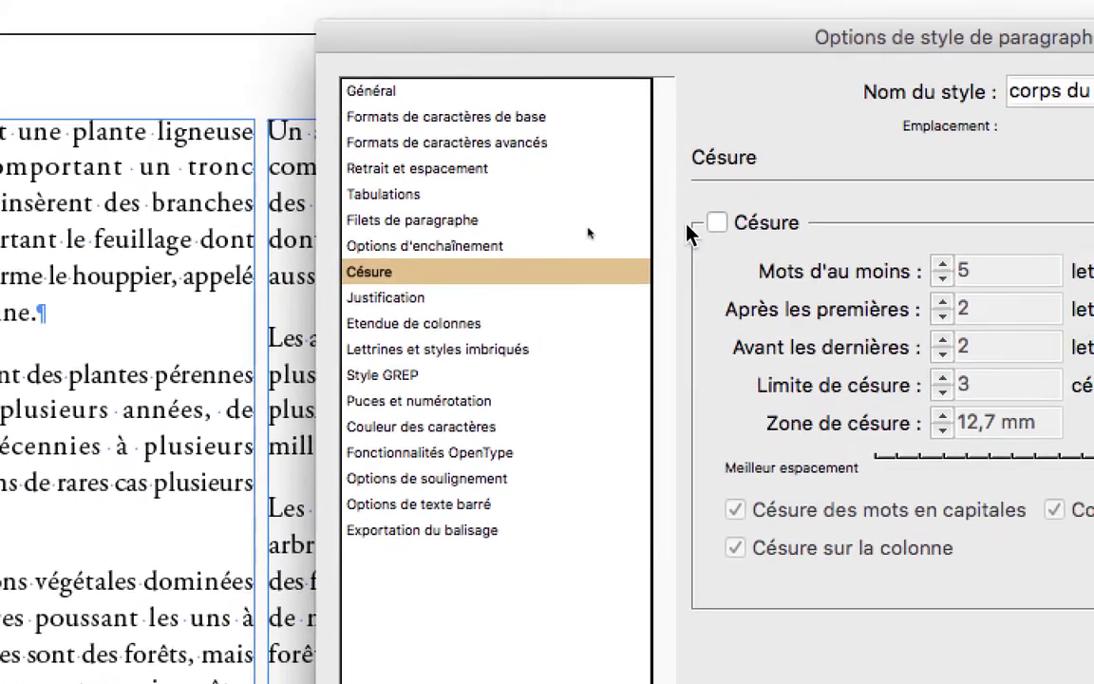
left_click(845, 214)
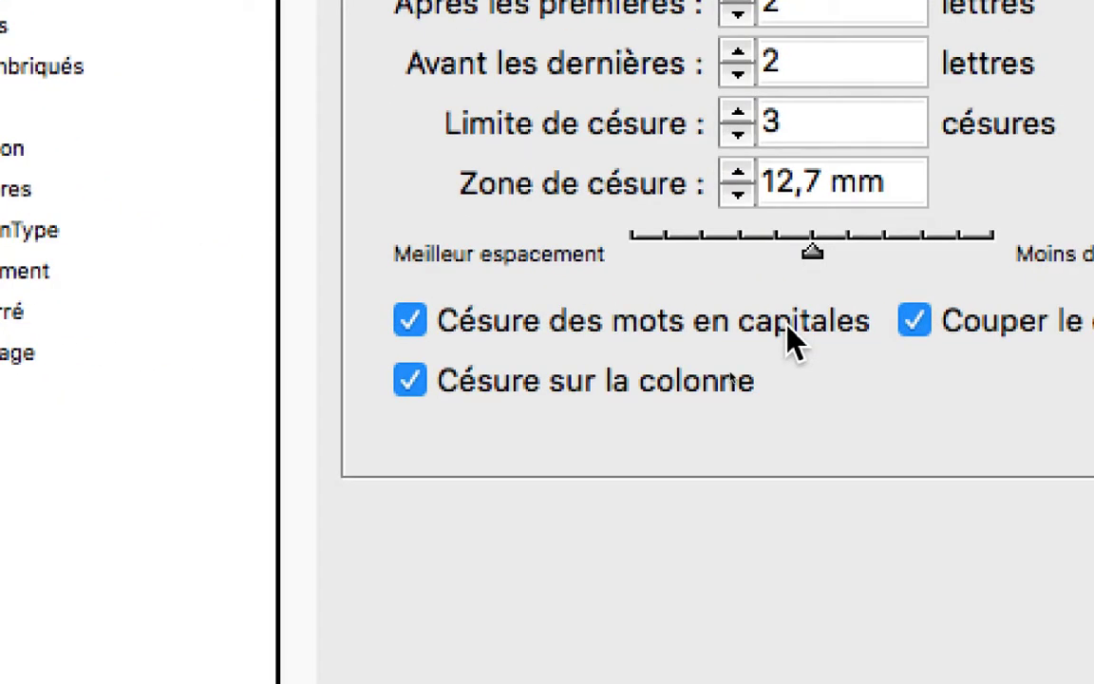
Step: Disable hyphenation of capitalized words, of the last word and across columns in the body style
left_click(787, 322)
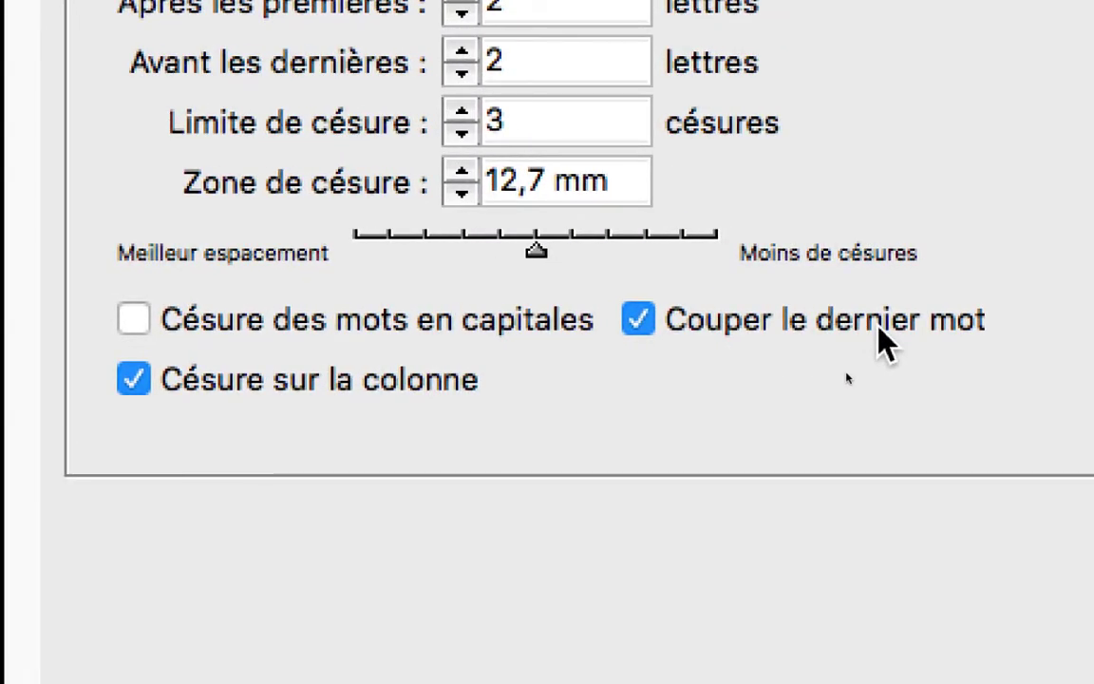
left_click(881, 342)
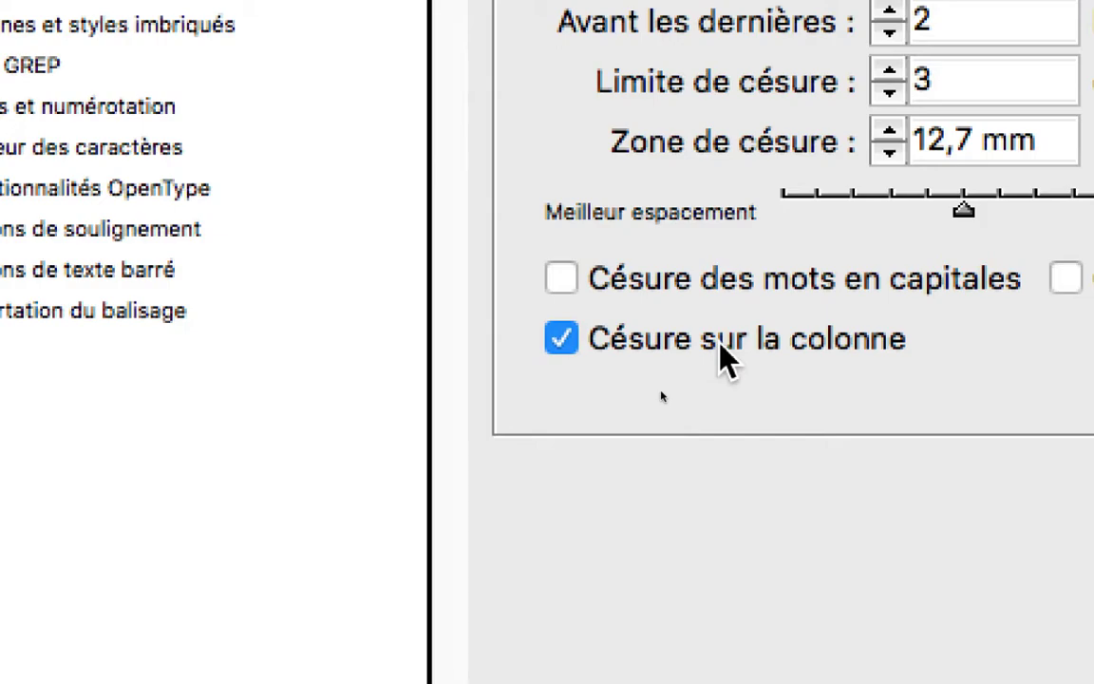
left_click(719, 345)
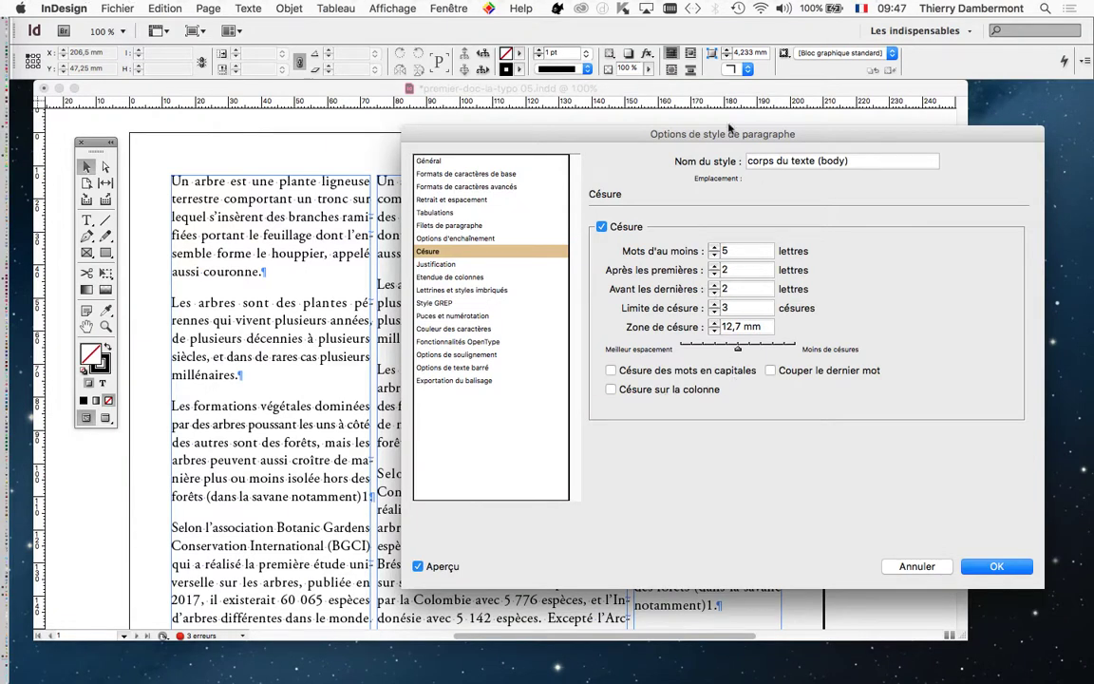
Step: Set the minimum word length for hyphenation to 7 letters in the body style
left_click_drag(733, 135, 875, 119)
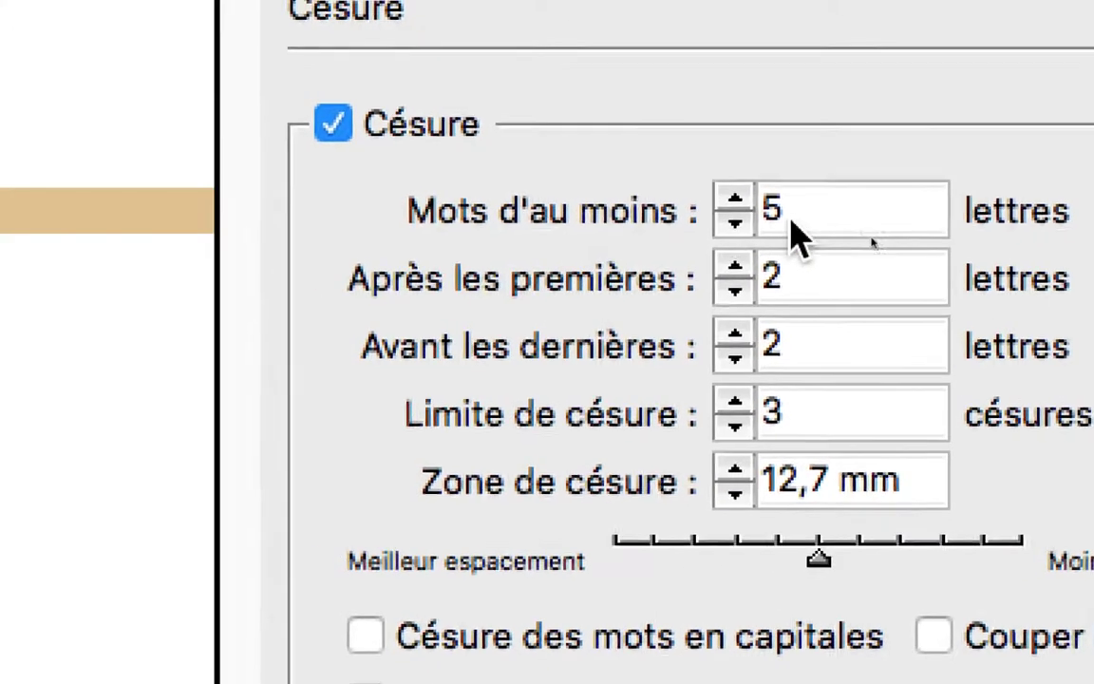
left_click(775, 218)
left_click(775, 218)
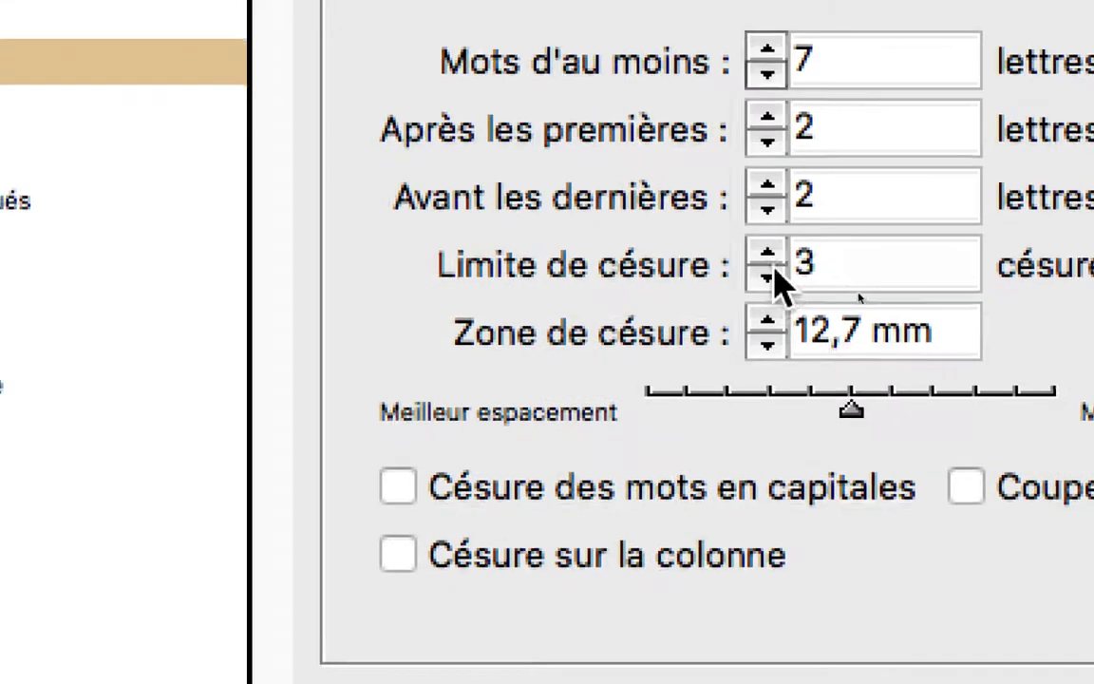
Step: Set the consecutive hyphen limit to 1, check the line ends in the preview, and apply the body style changes
left_click(768, 276)
left_click(769, 276)
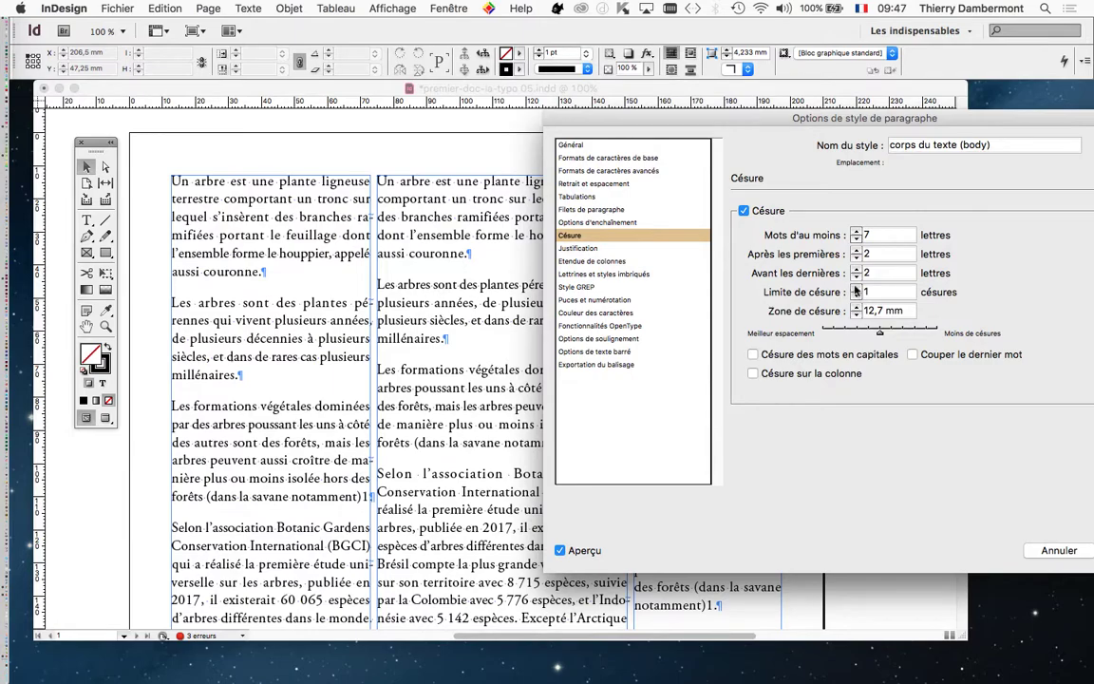
double_click(855, 288)
left_click_drag(783, 118, 649, 72)
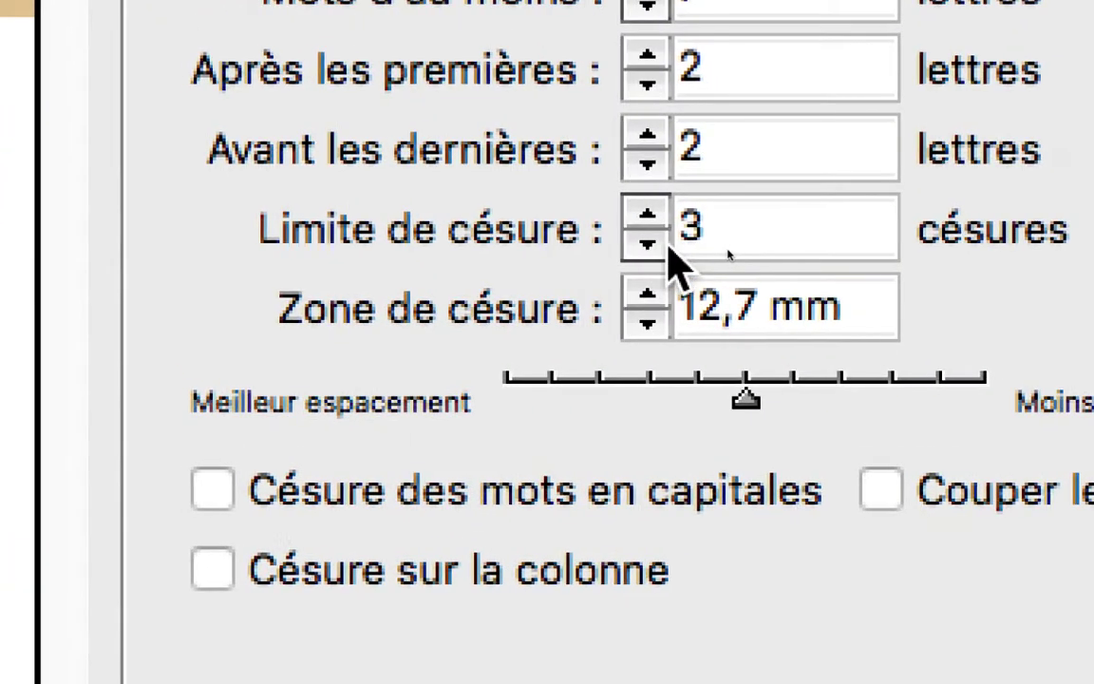
left_click(668, 244)
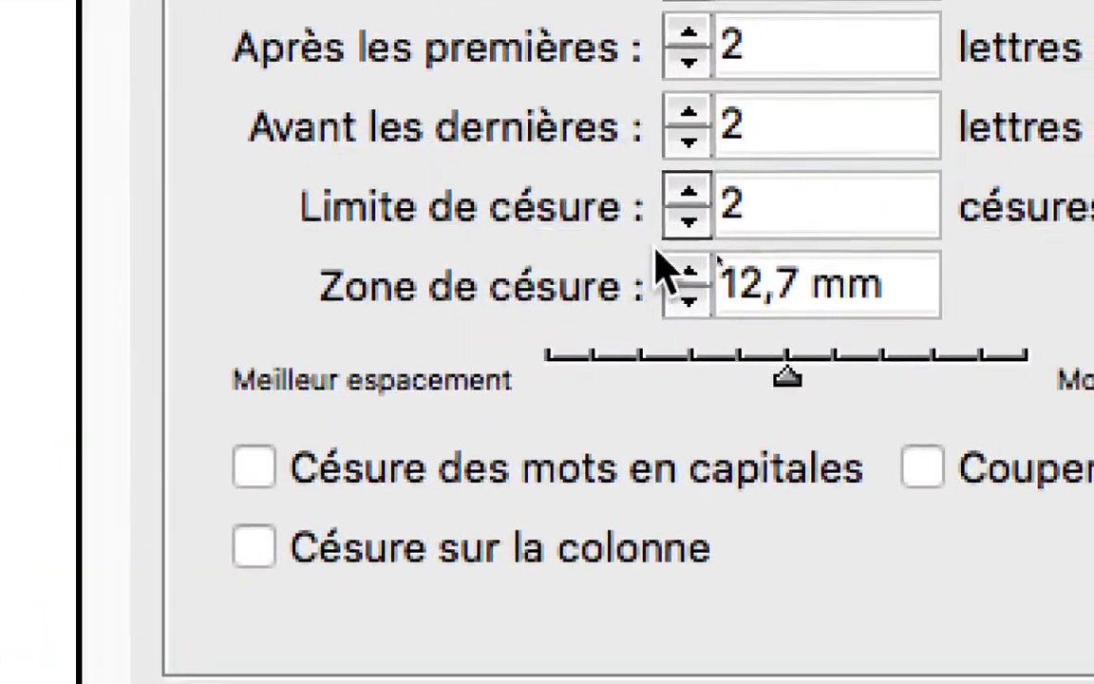
left_click(663, 240)
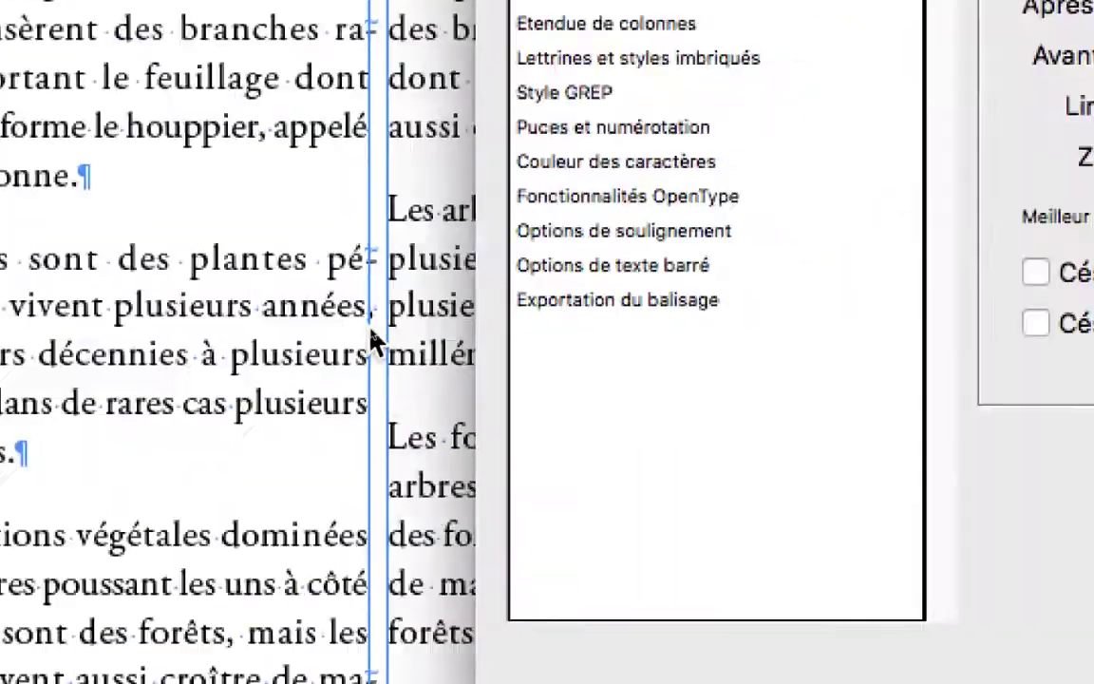
scroll(368, 327, "up", 2)
scroll(370, 333, "up", 2)
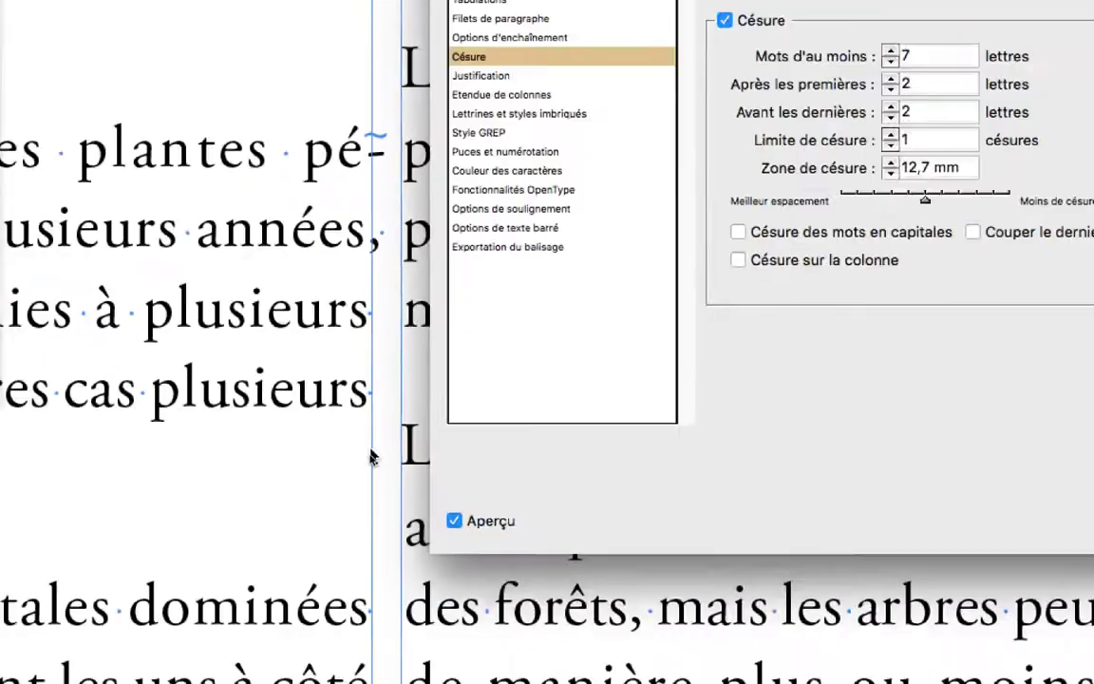
scroll(407, 450, "down", 10)
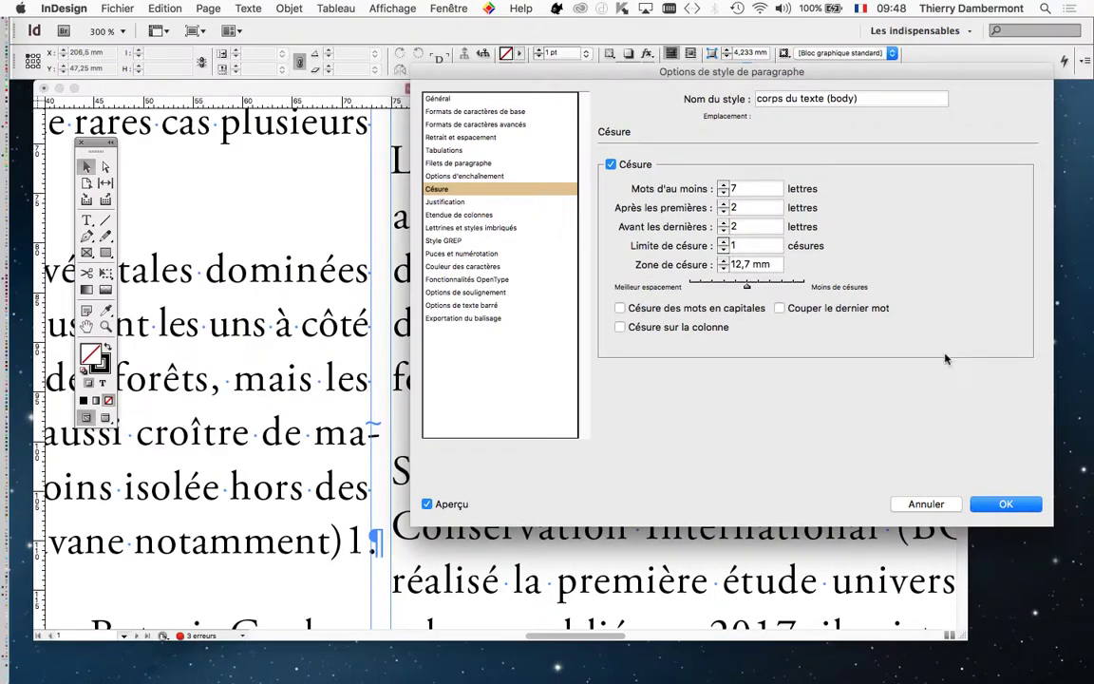
left_click(1009, 504)
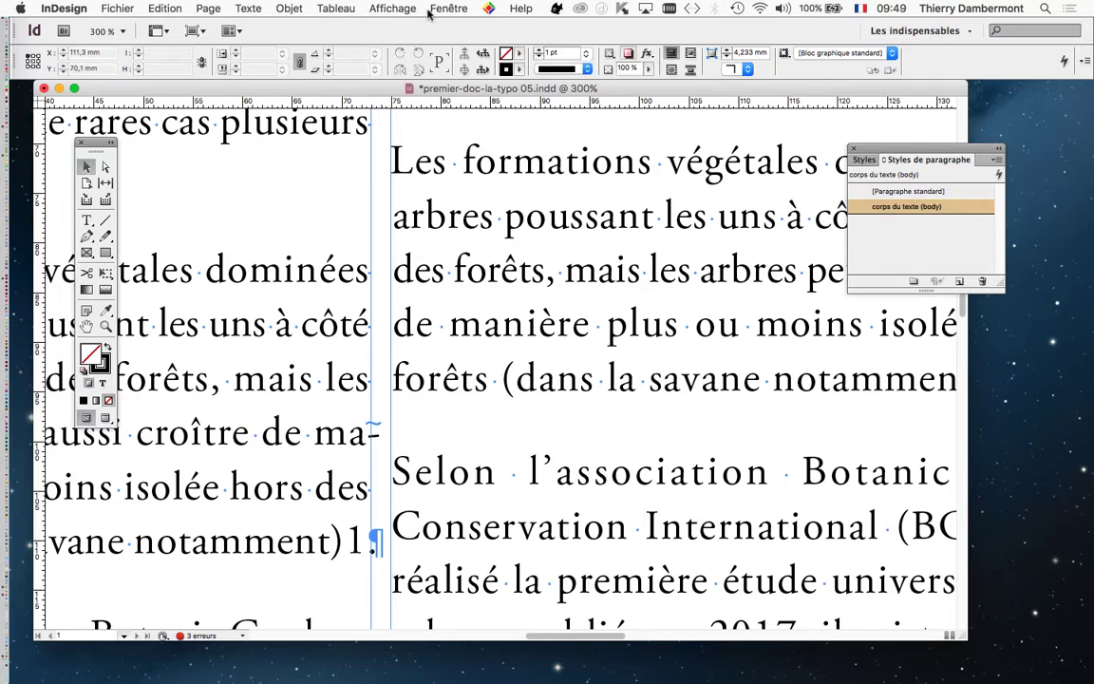
Step: Save the document under the new name "premier-doc-la-typo 06.indd" in the same folder
key("super+1")
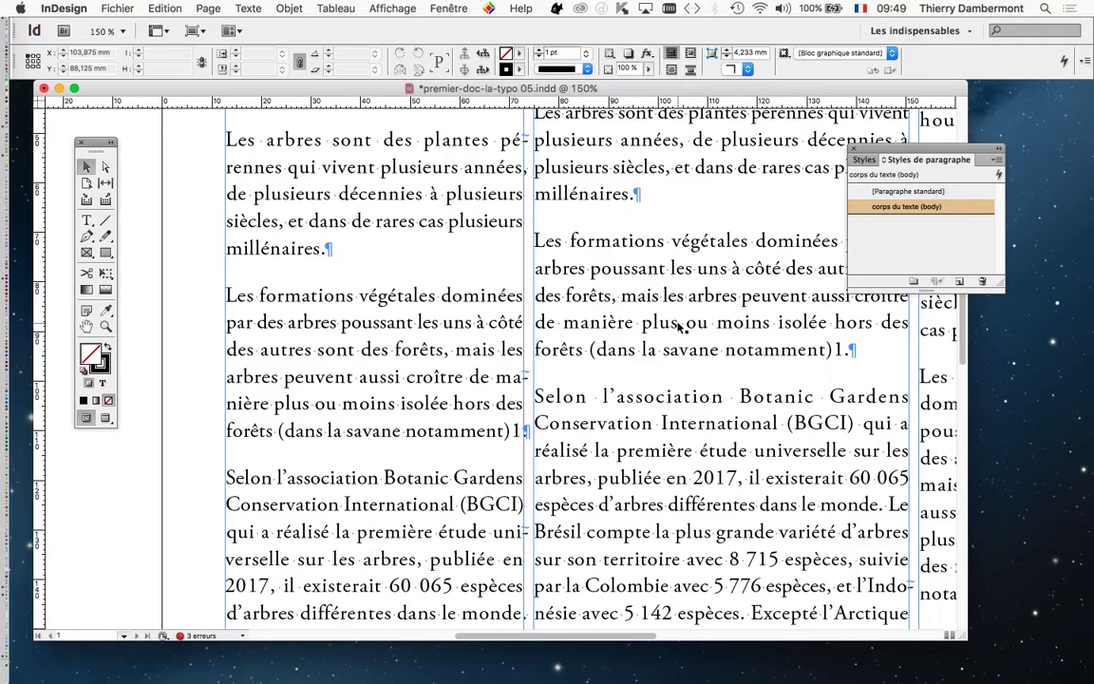
scroll(739, 353, "right", 8)
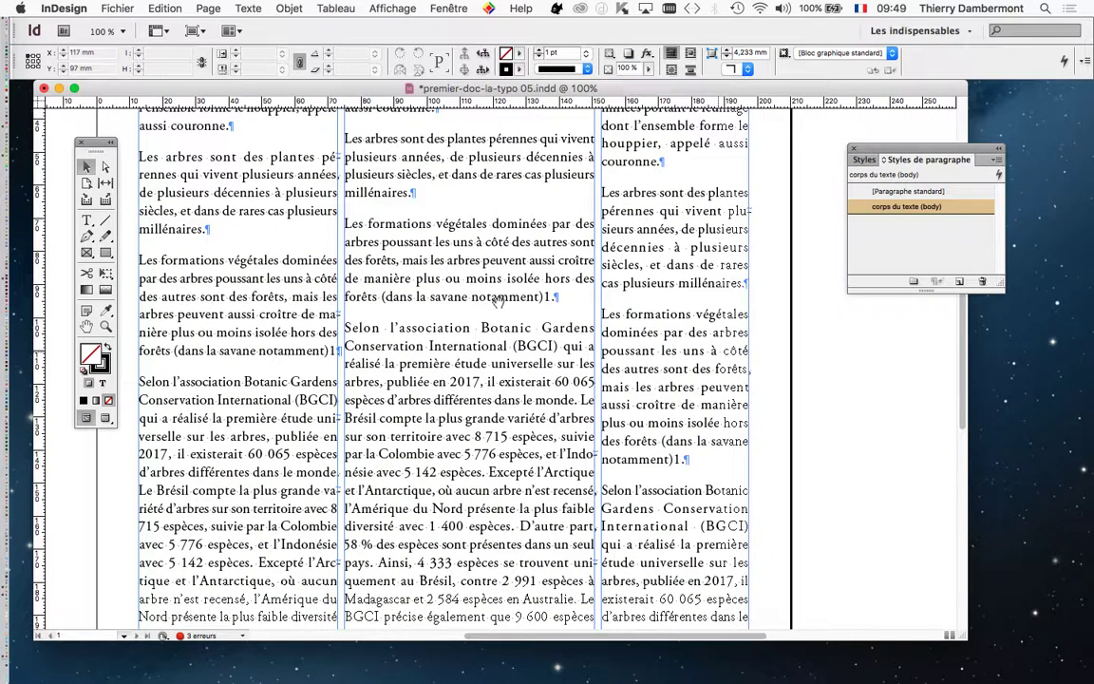
left_click(133, 8)
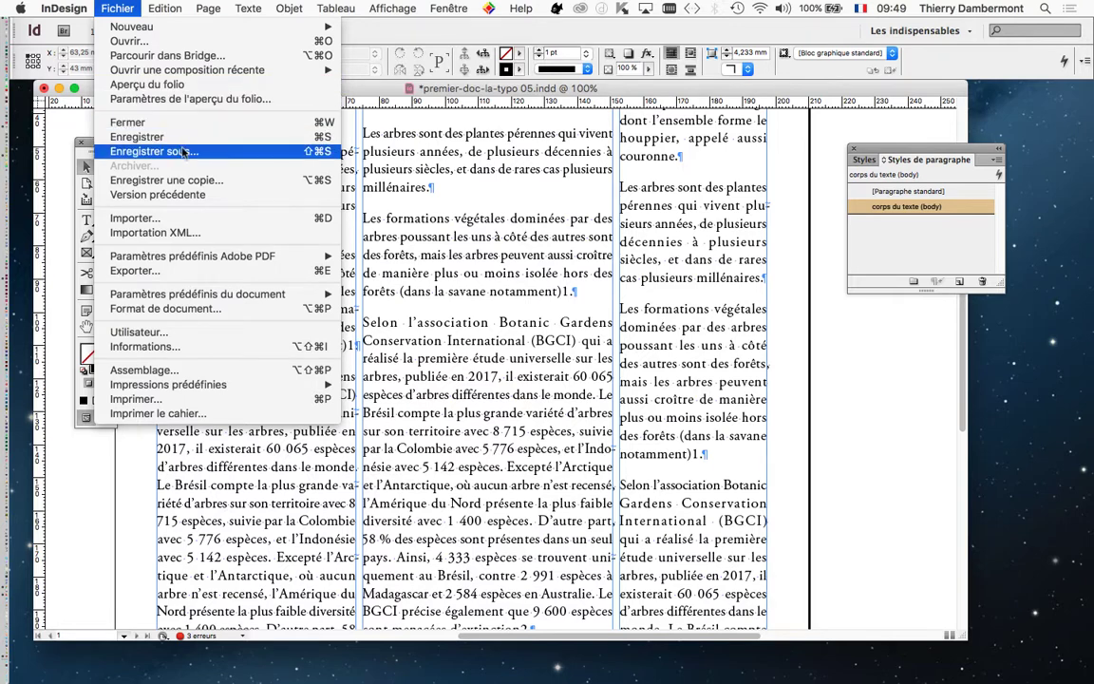
left_click(167, 150)
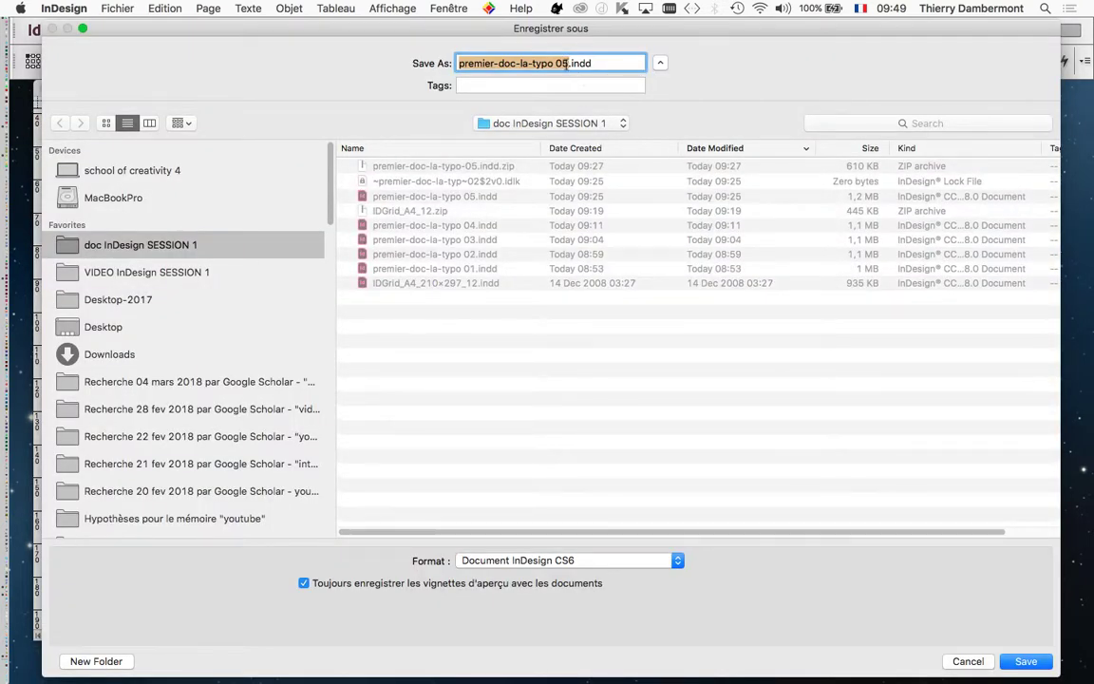
left_click(567, 63)
key("BackSpace")
type("6")
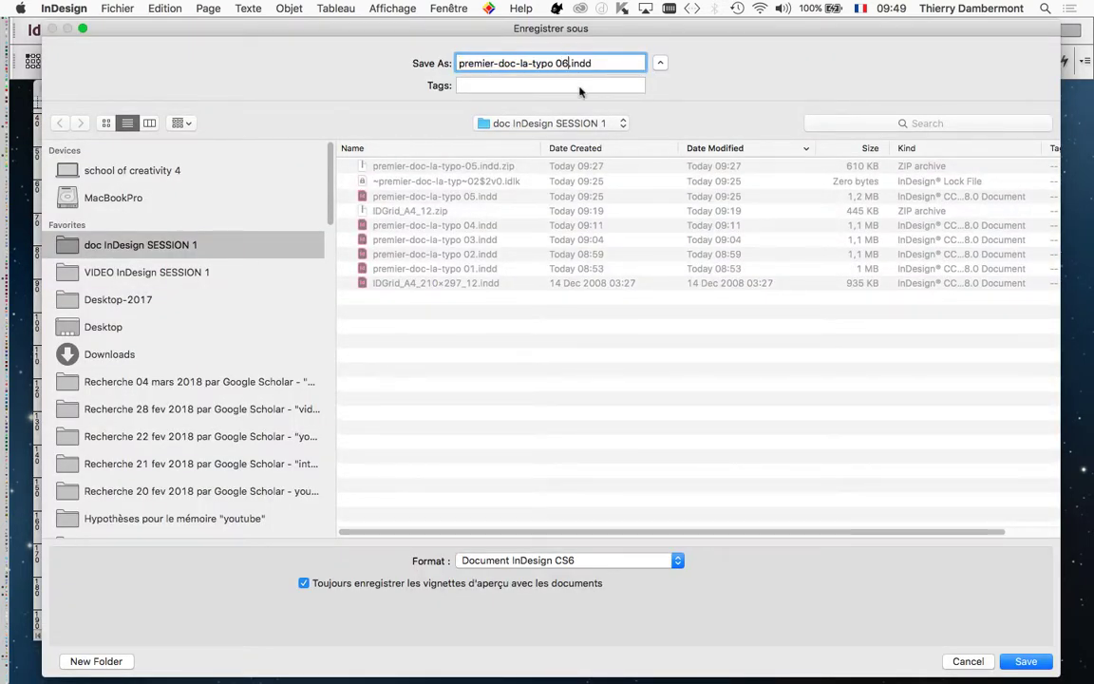
left_click(1025, 661)
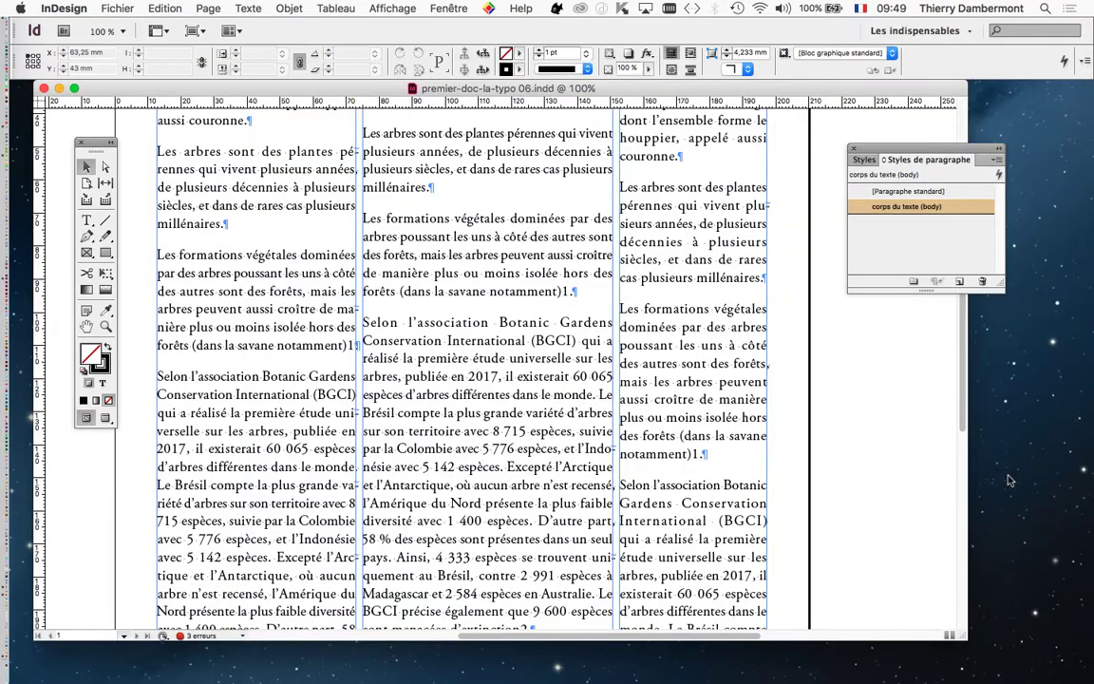
Step: Duplicate the "corps du texte (body)" paragraph style and enlarge the paragraph styles list
left_click_drag(917, 152, 972, 155)
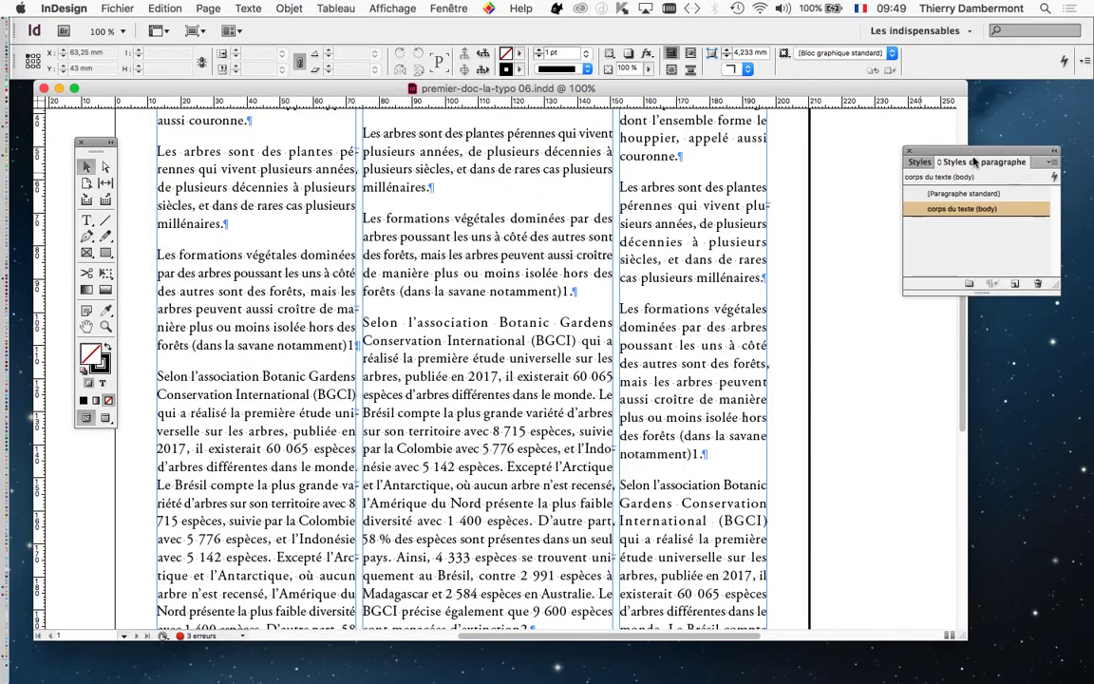
scroll(759, 192, "up", 5)
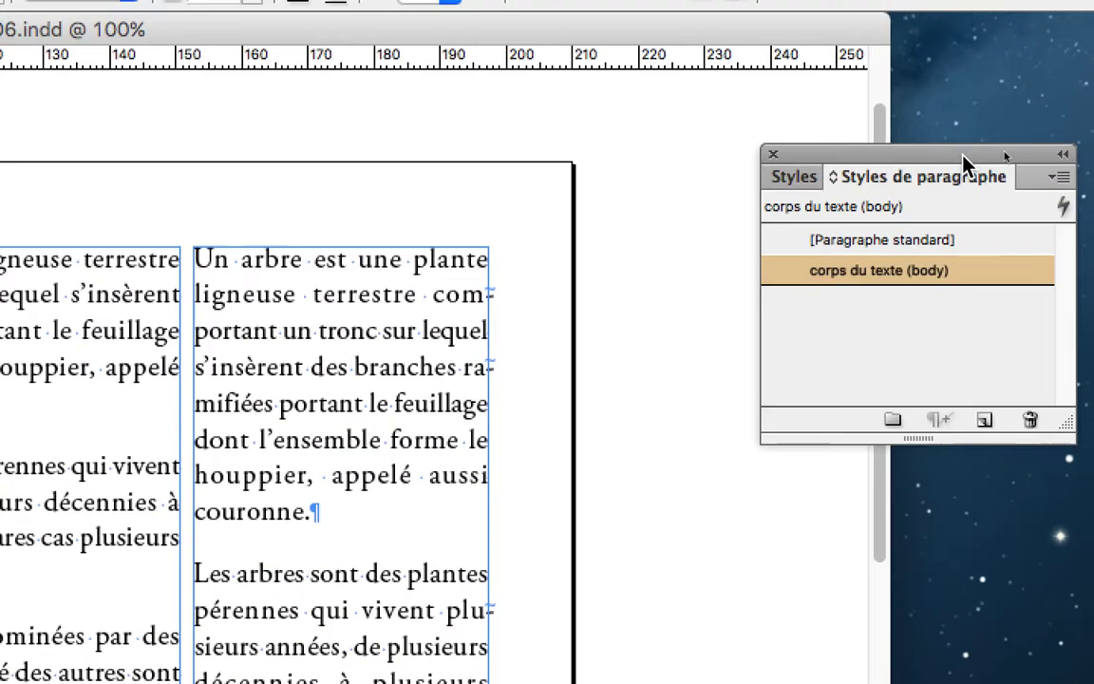
left_click_drag(964, 154, 870, 157)
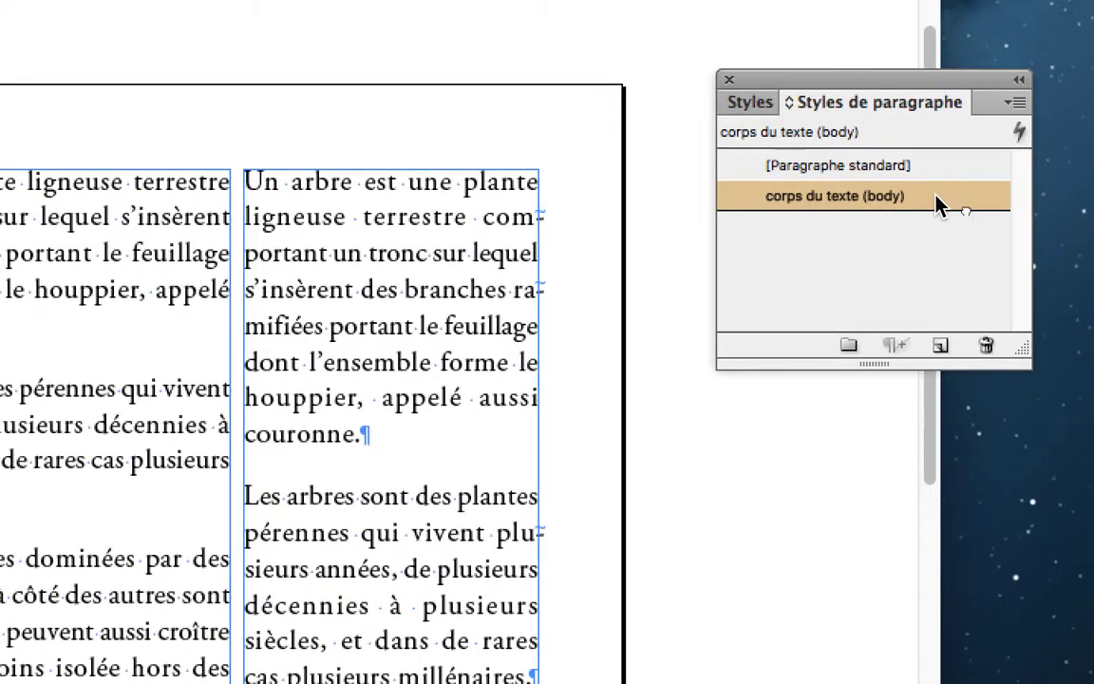
left_click_drag(932, 198, 941, 344)
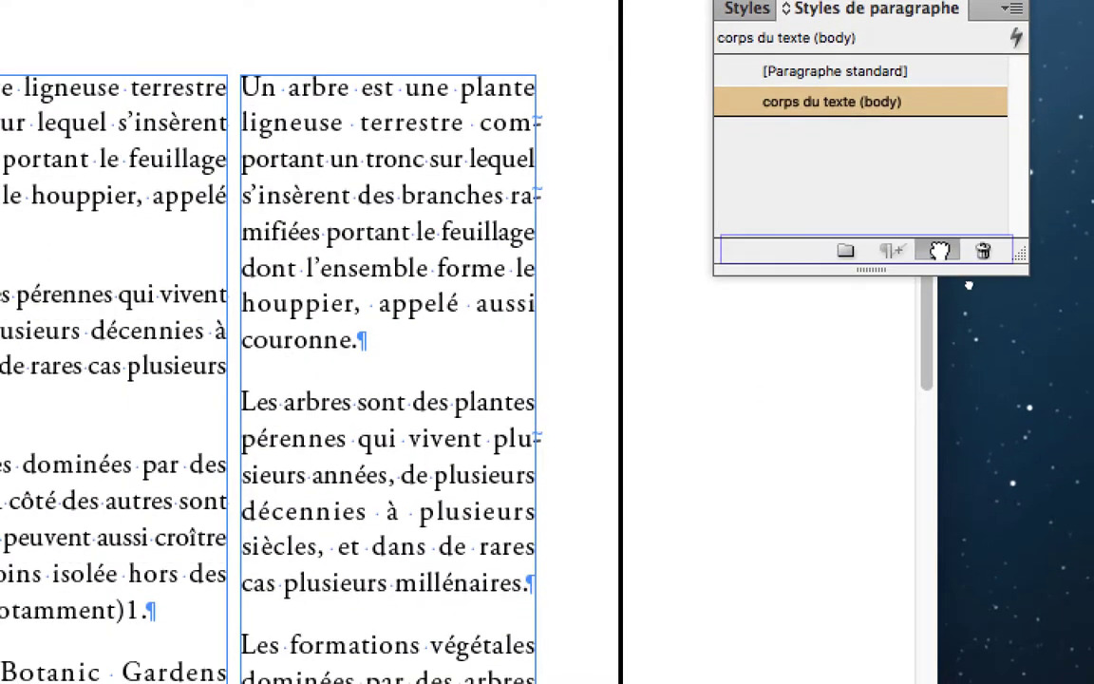
left_click_drag(939, 250, 940, 249)
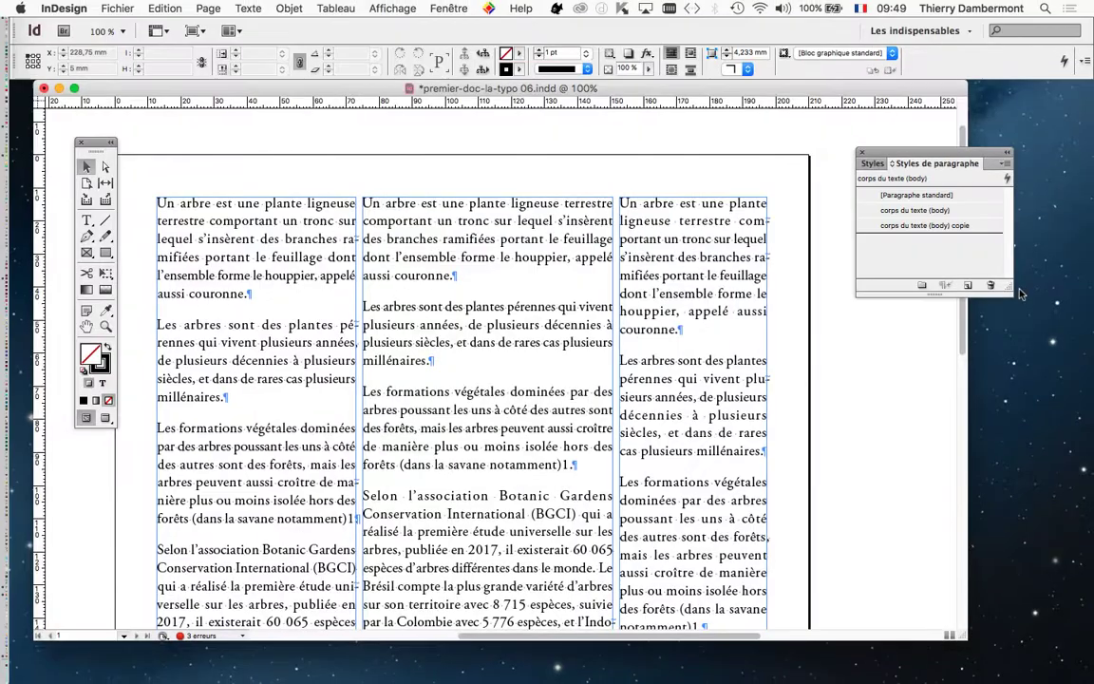
left_click_drag(1012, 294, 1071, 313)
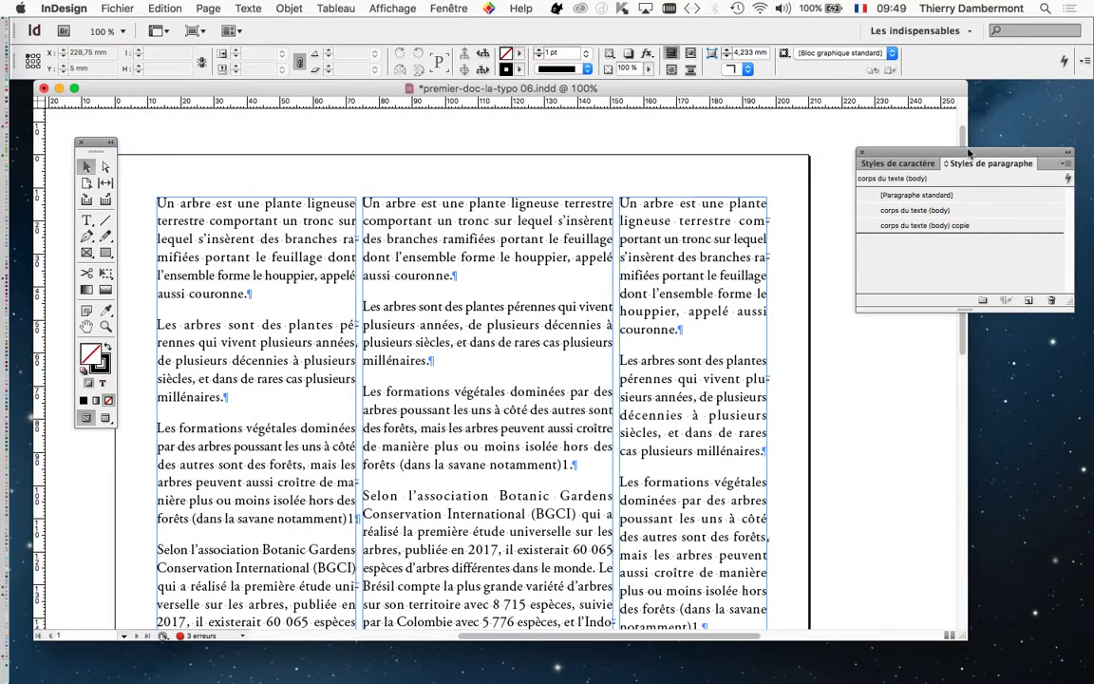
Step: Rename the duplicated body paragraph style as "corps du texte (body) PETIT"
left_click_drag(968, 152, 953, 214)
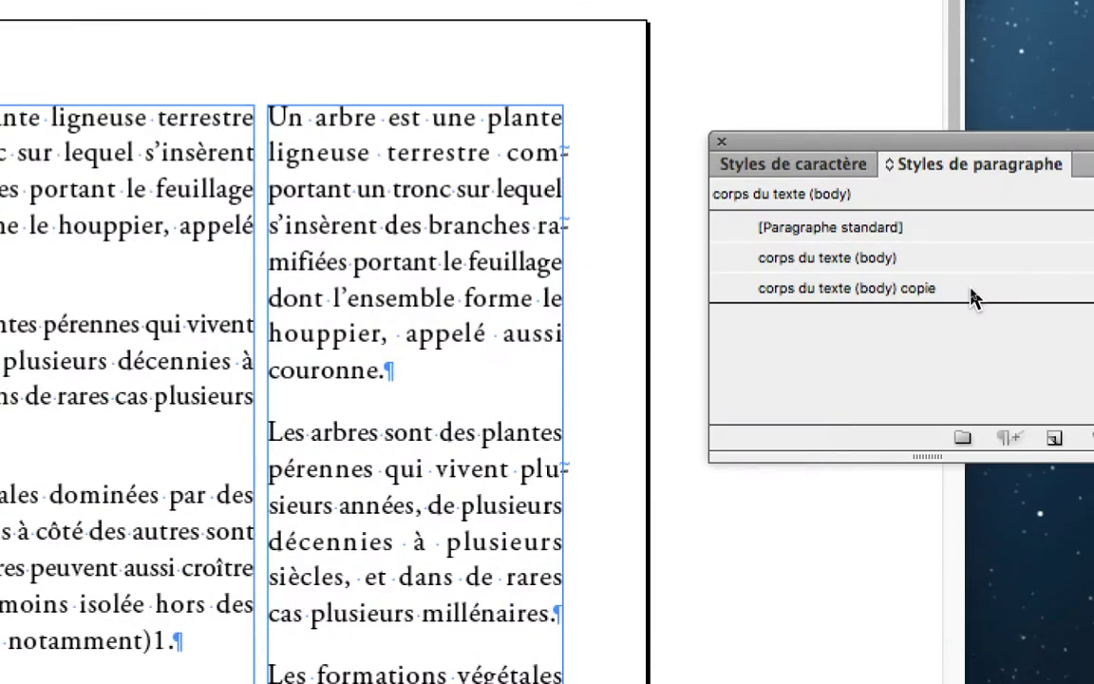
left_click(991, 291)
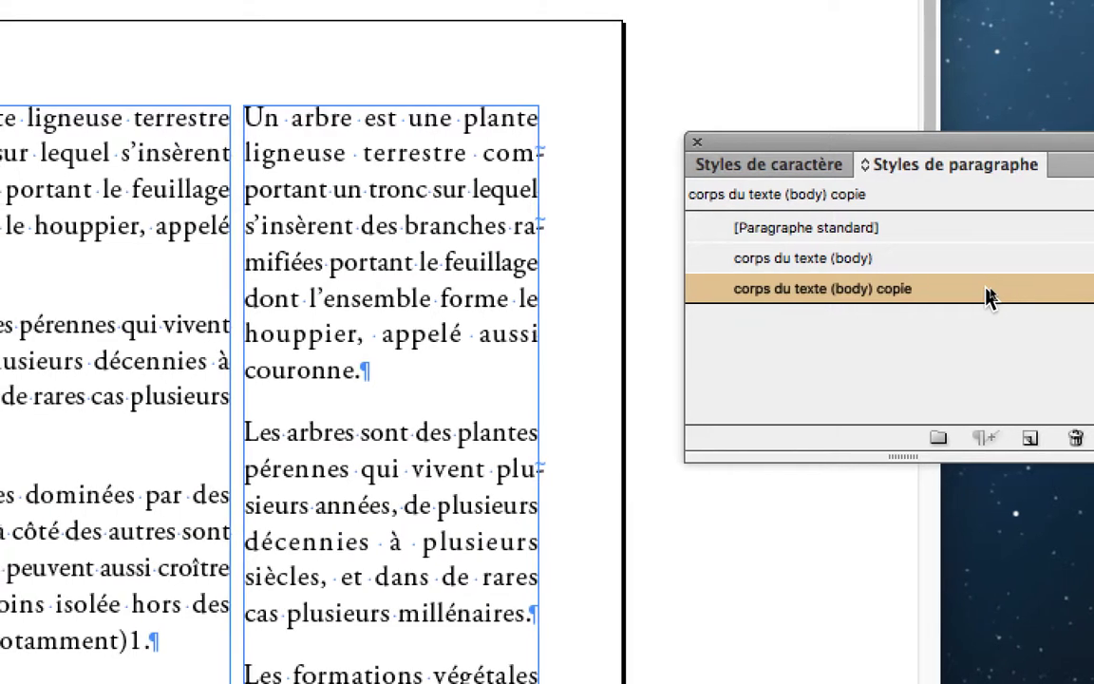
double_click(987, 296)
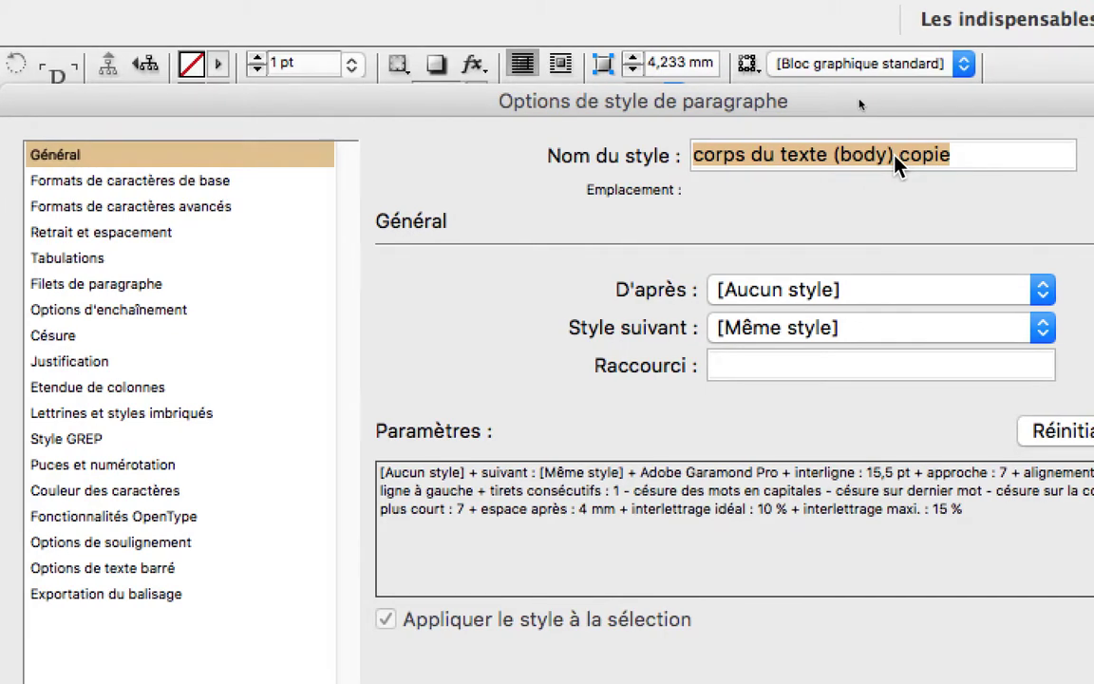
left_click(898, 162)
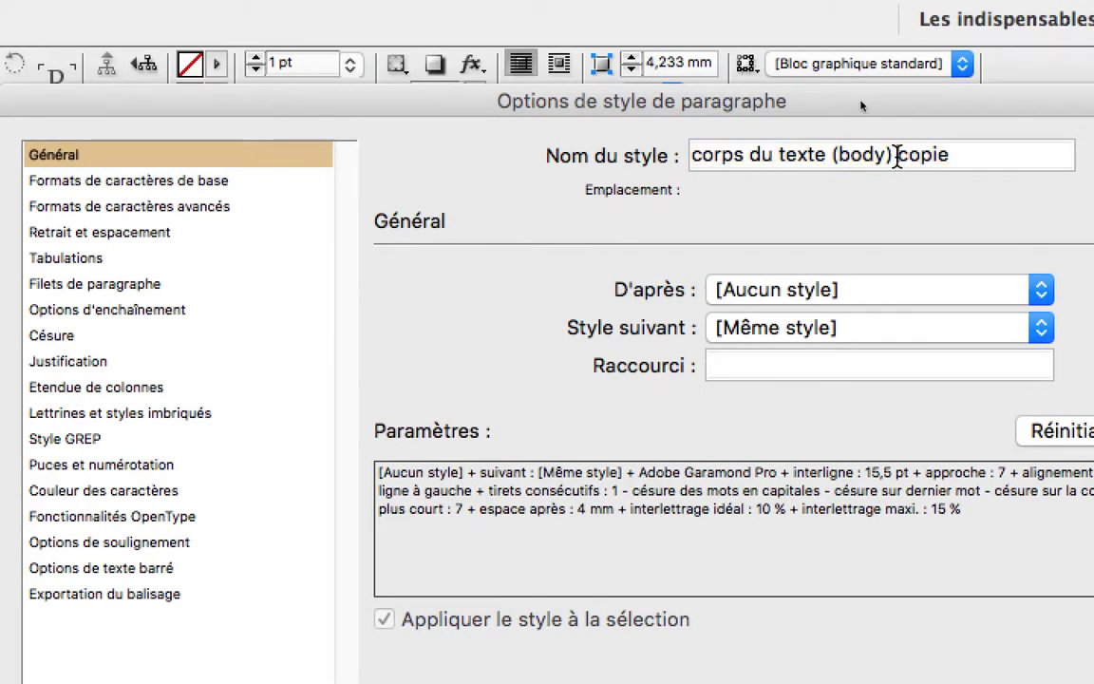
left_click_drag(899, 162, 963, 157)
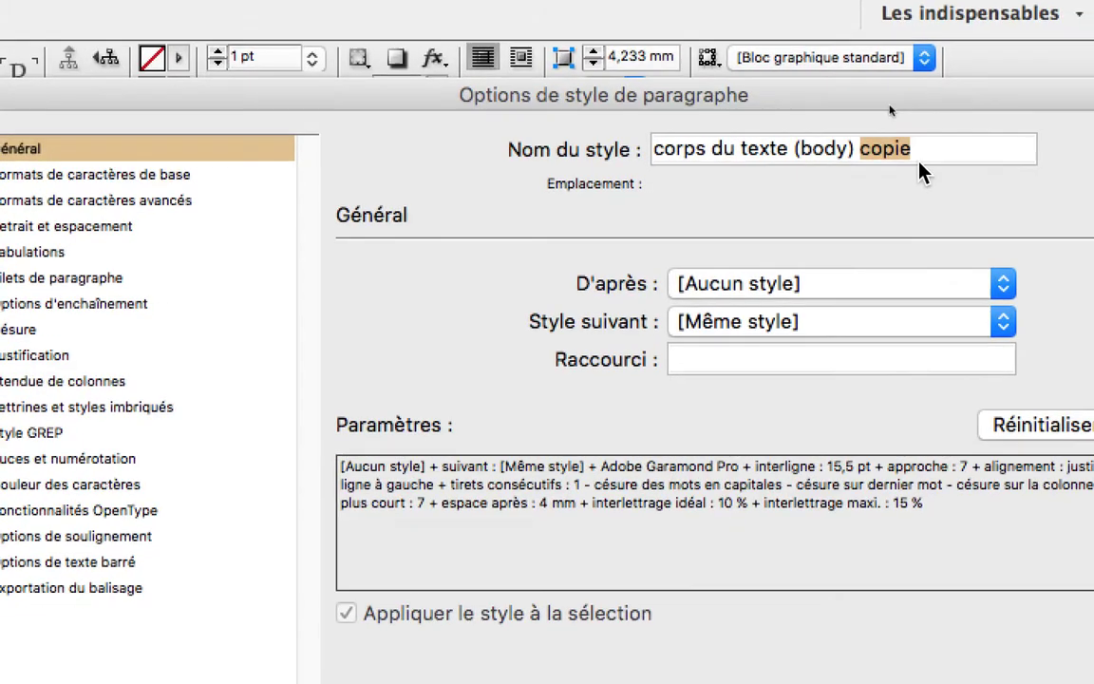
type("PETIT")
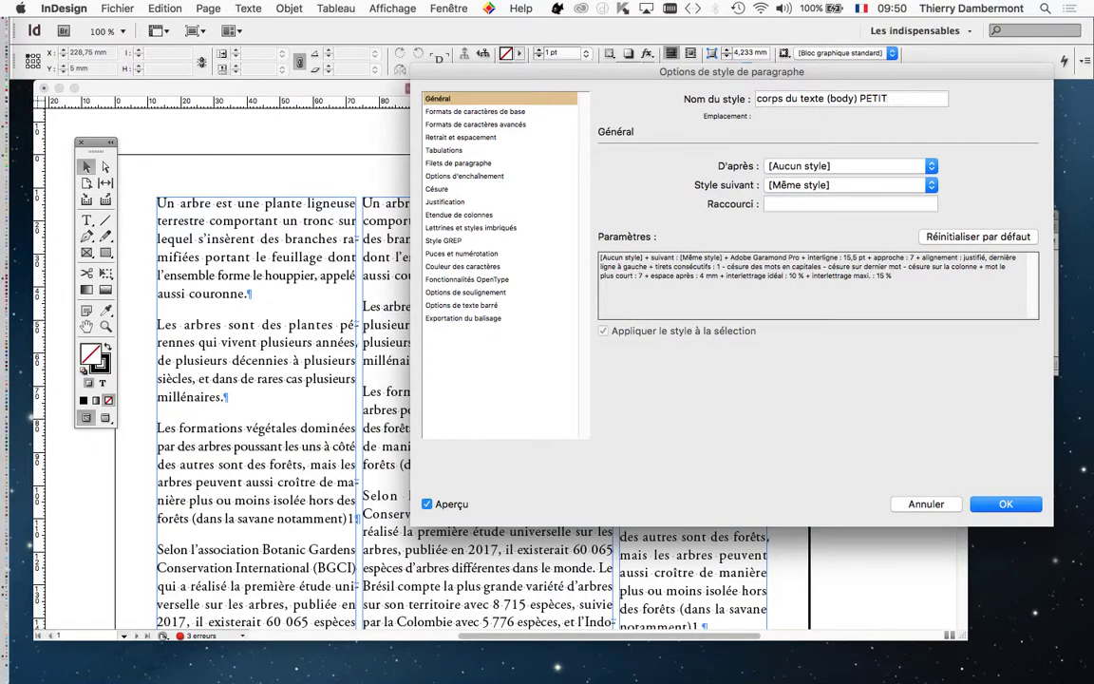
key("Return")
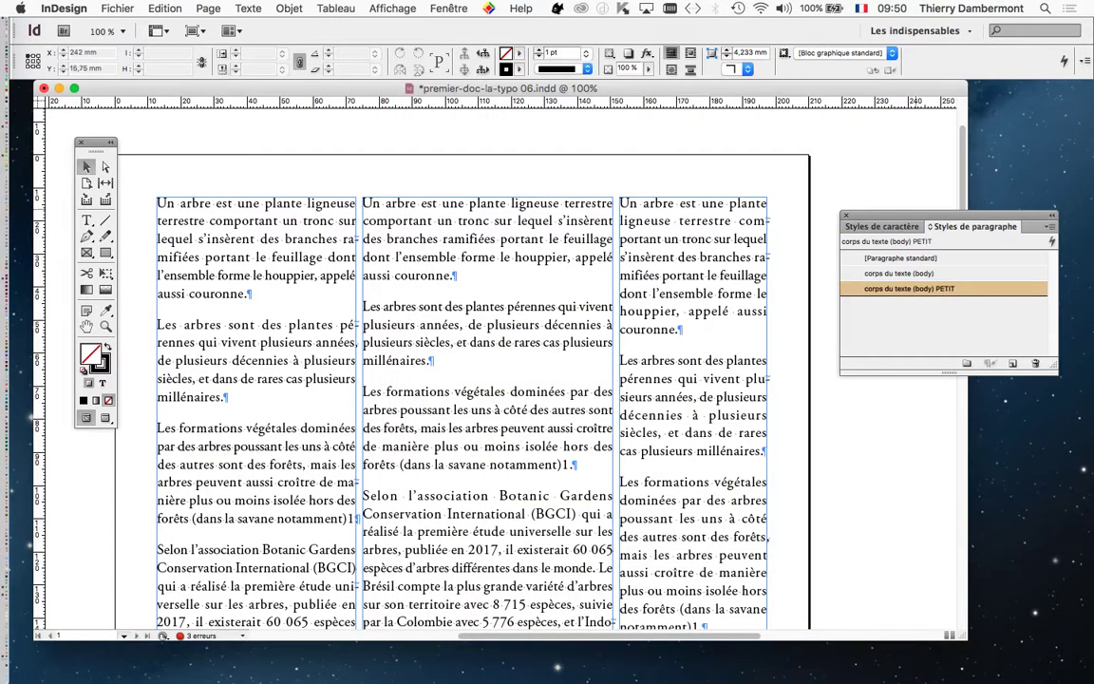
Step: Apply the "corps du texte (body) PETIT" style to all text in the narrow third column, and deselect the frame
left_click_drag(918, 216, 914, 172)
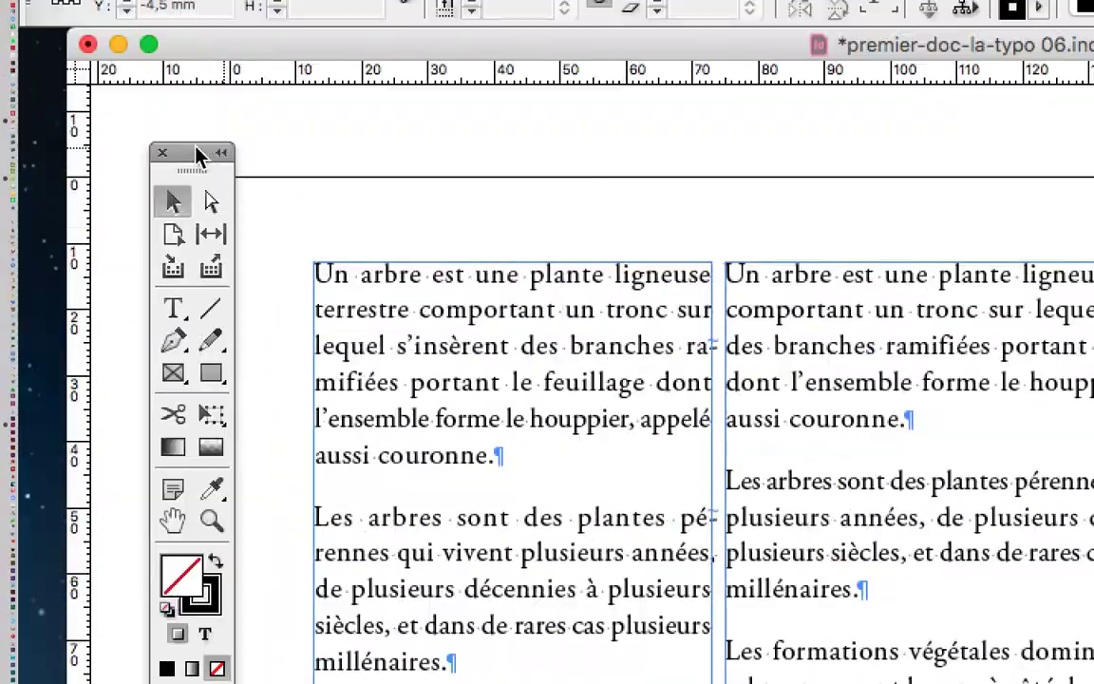
left_click_drag(182, 26, 536, 152)
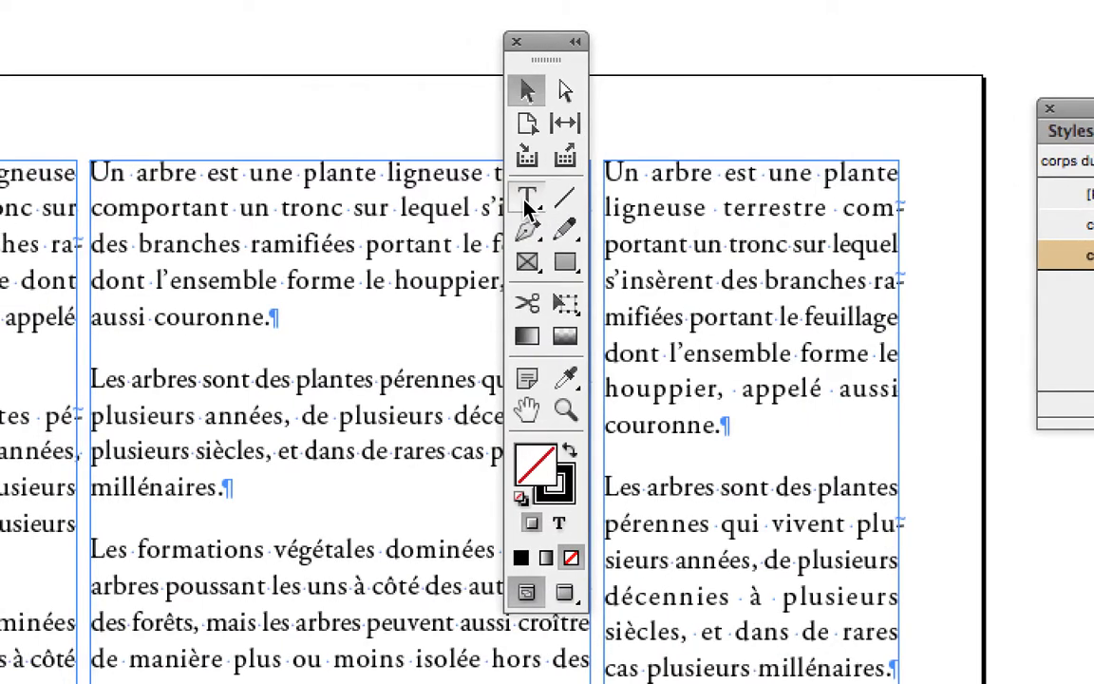
left_click(396, 179)
left_click(676, 206)
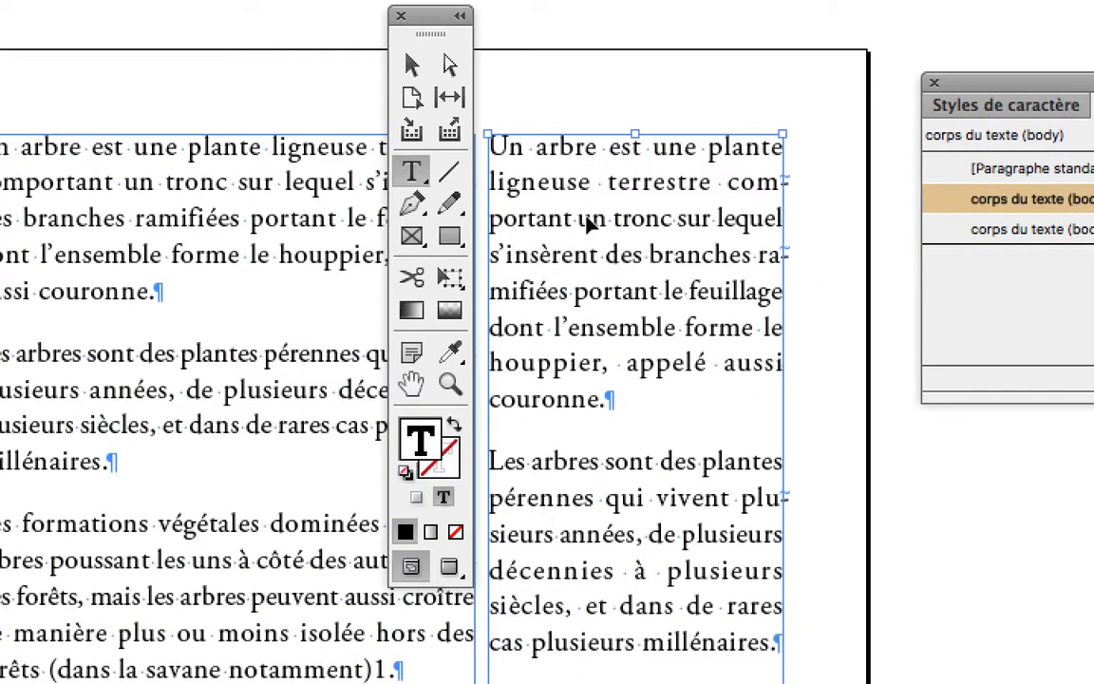
key("super+a")
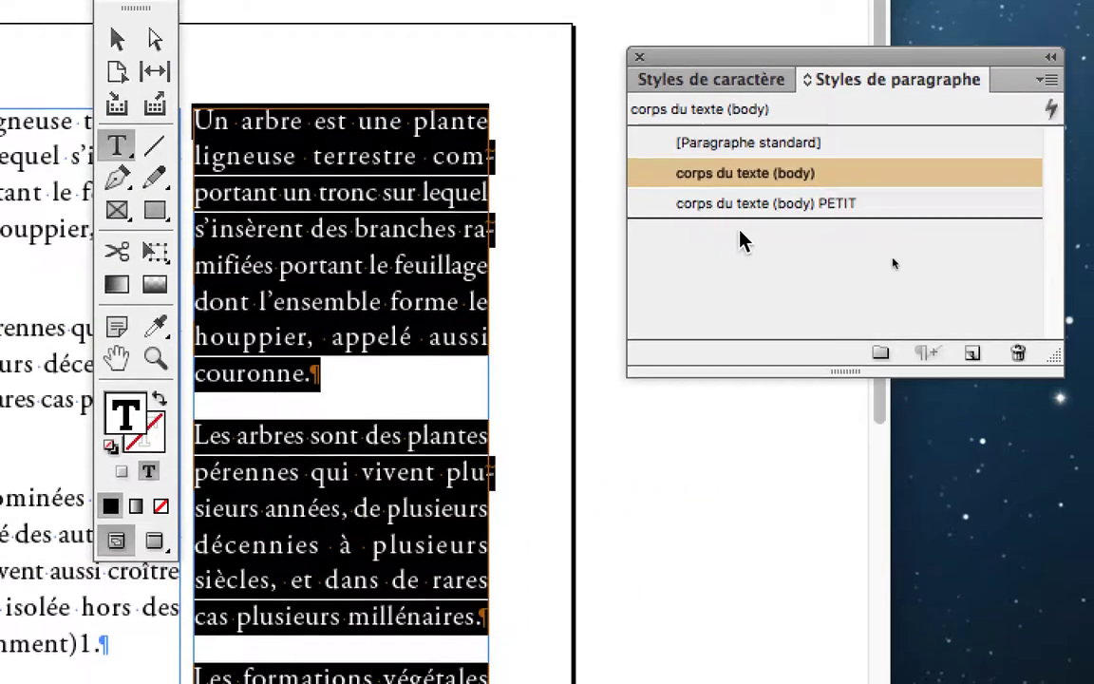
left_click(1033, 229)
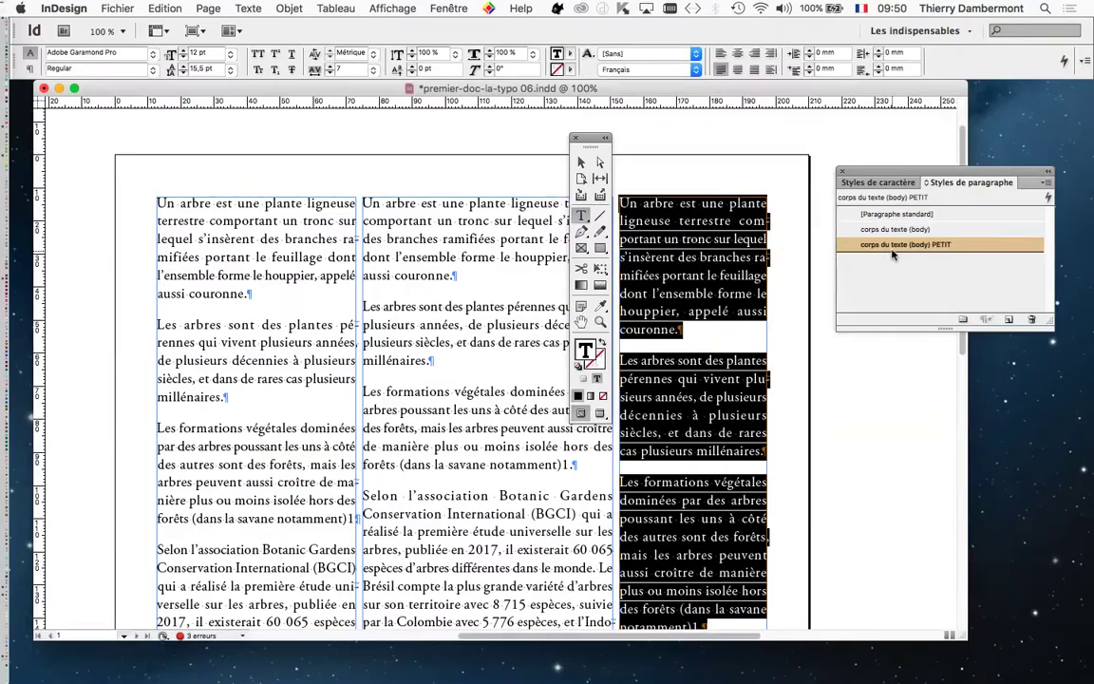
left_click_drag(587, 141, 184, 147)
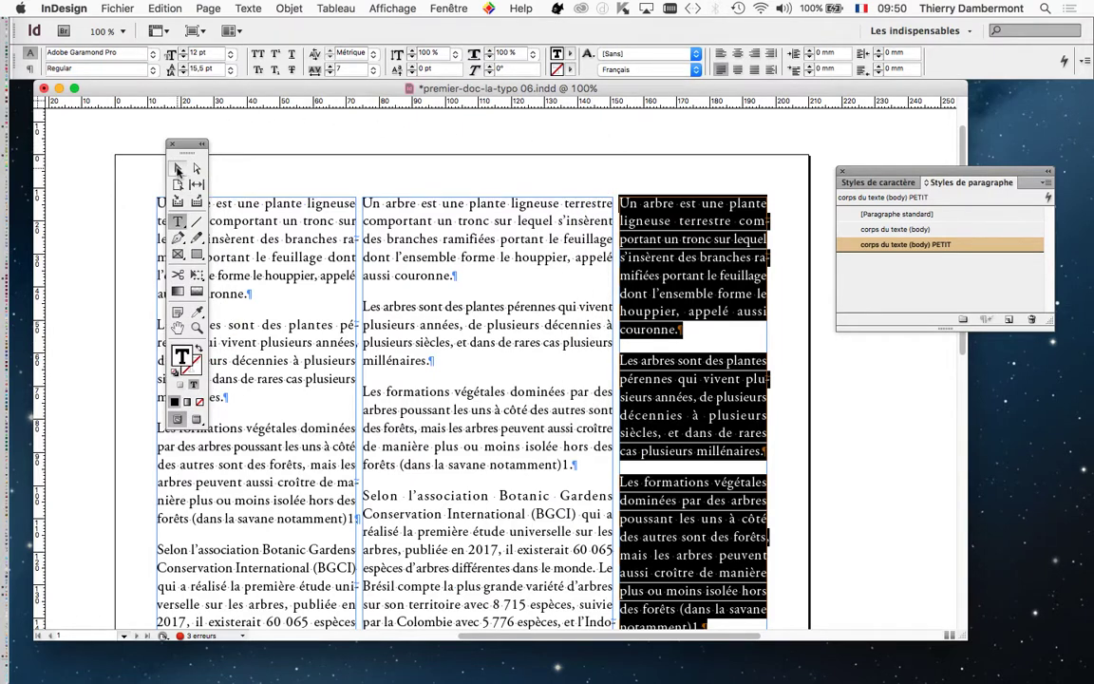
left_click(177, 170)
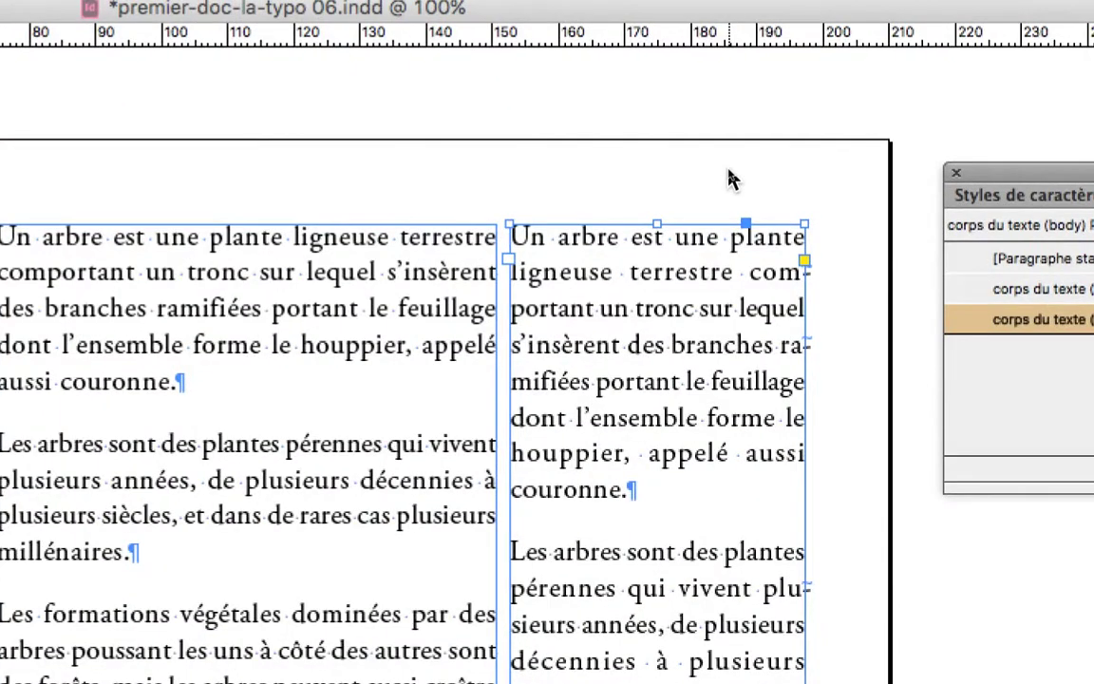
left_click(732, 181)
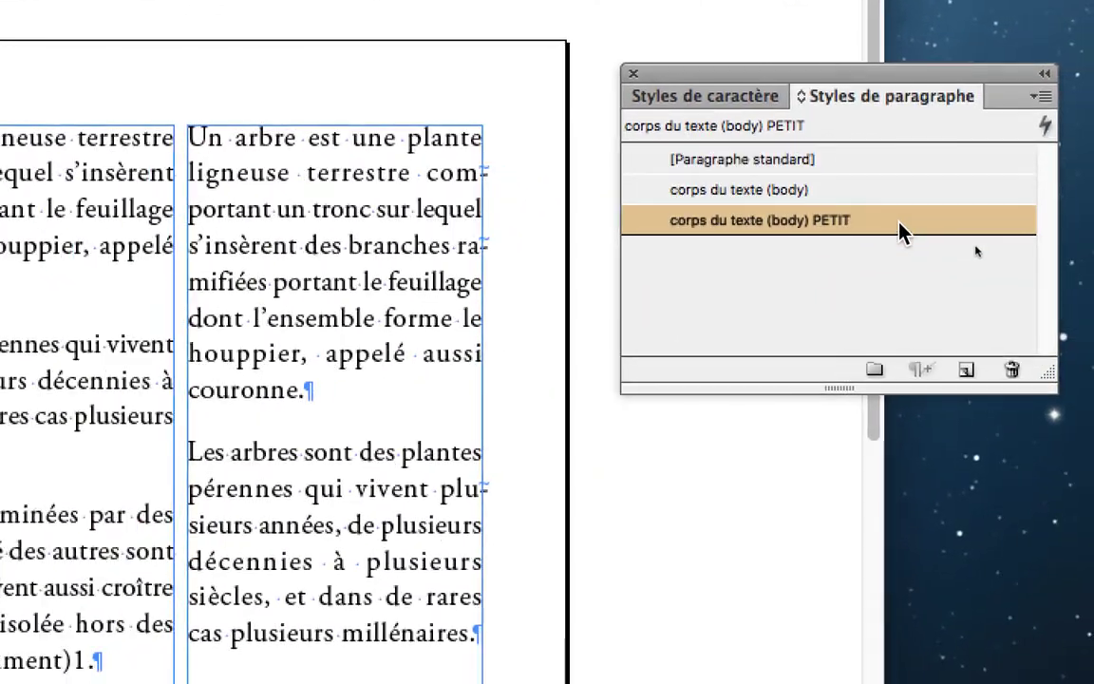
Step: Open the basic character formats of the "corps du texte (body) PETIT" style and reduce the font size to 11 pt
double_click(901, 234)
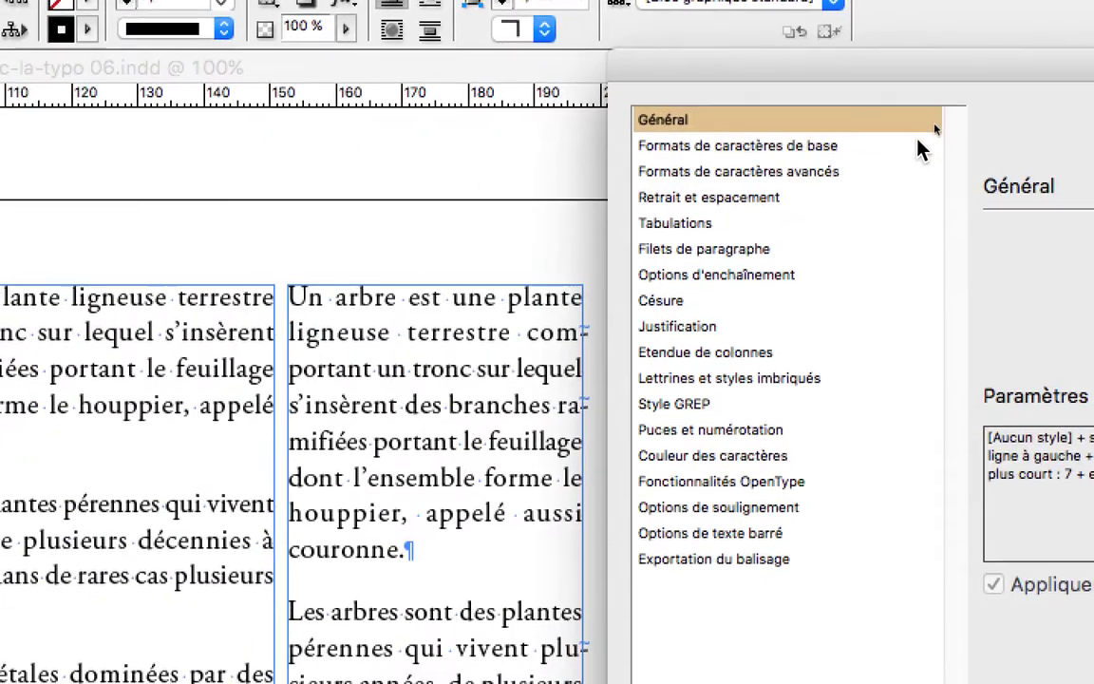
left_click(771, 197)
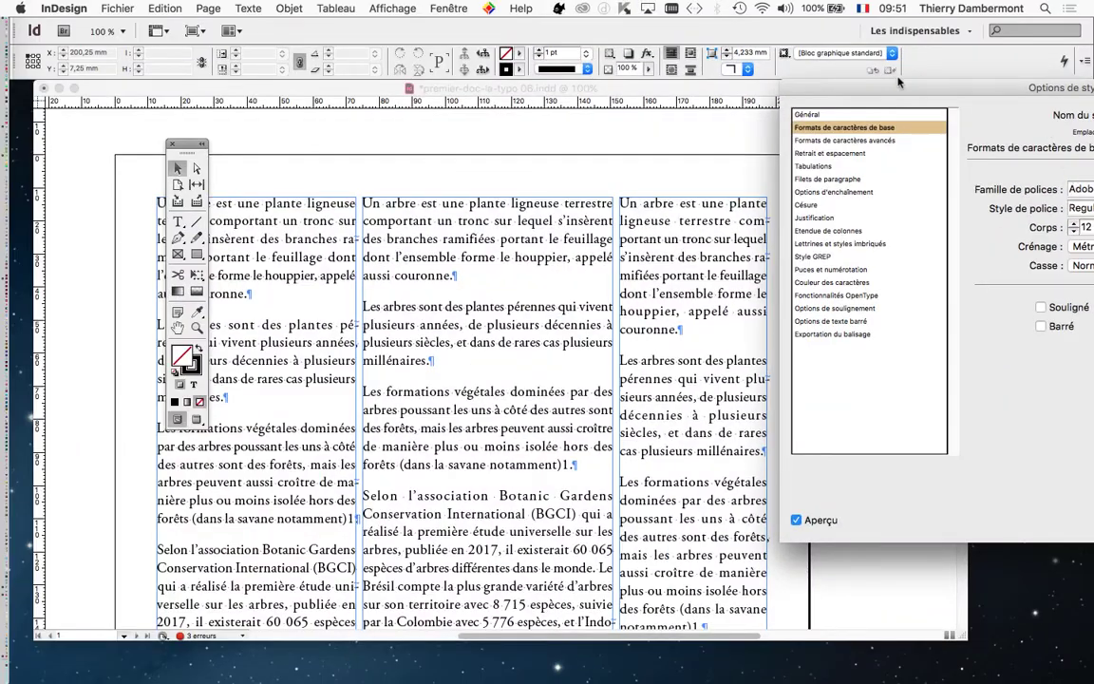
left_click_drag(898, 83, 596, 333)
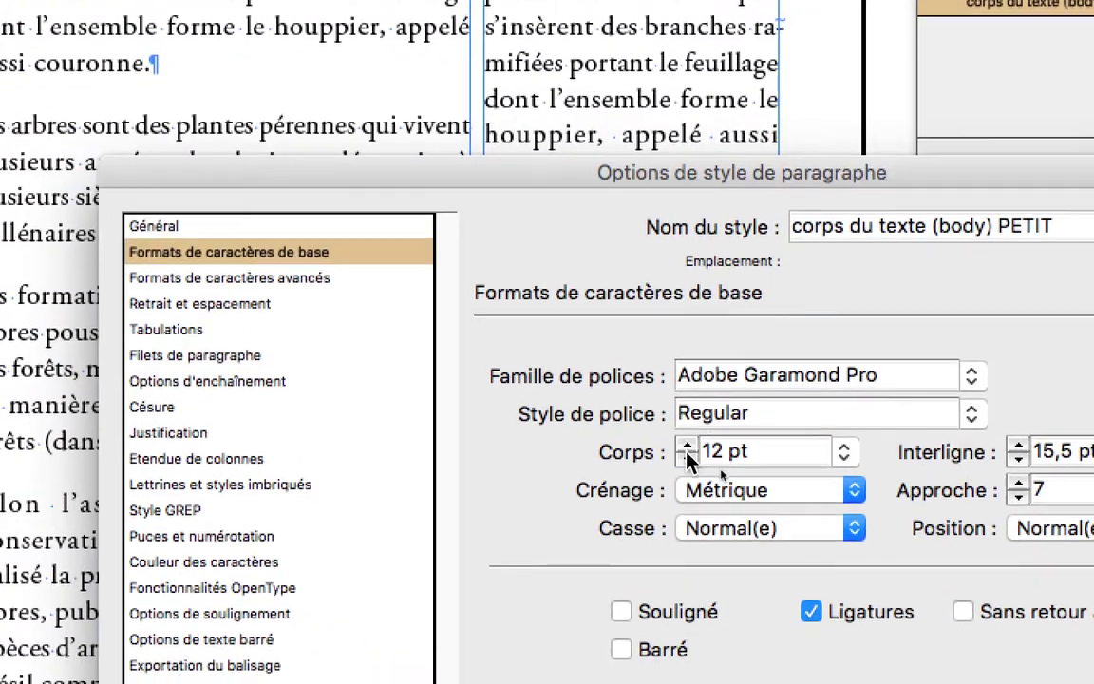
left_click(686, 459)
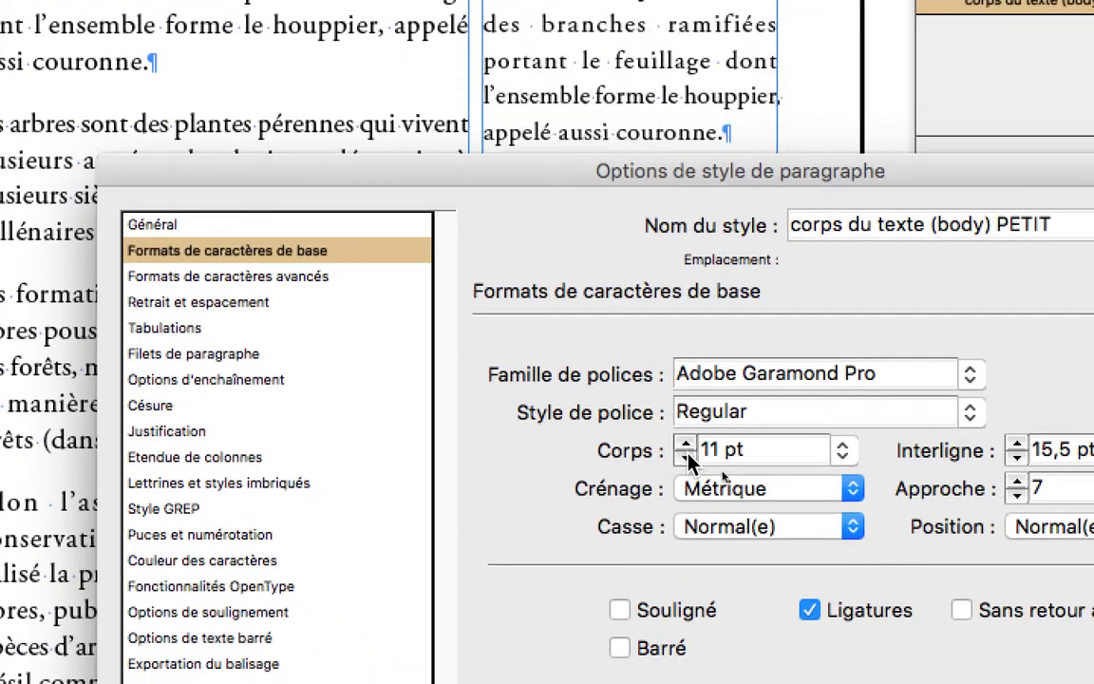
left_click(686, 459)
left_click(686, 451)
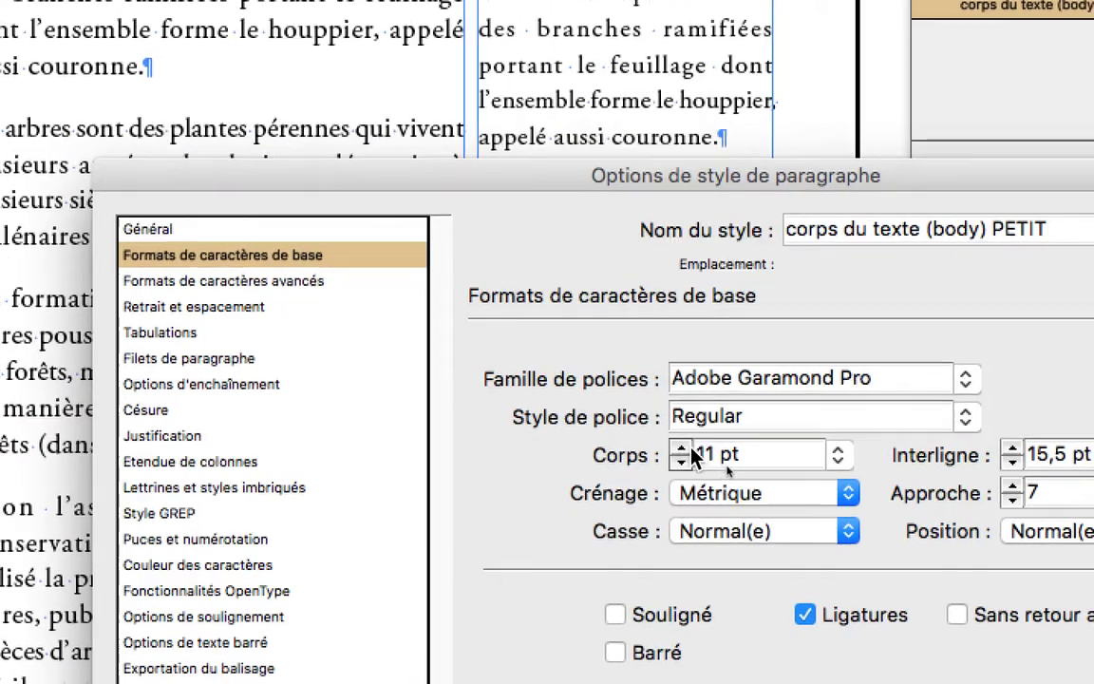
Step: Try leading values from 15 down to 12 pt for the PETIT style in the preview, and settle on 14 pt
left_click(1018, 463)
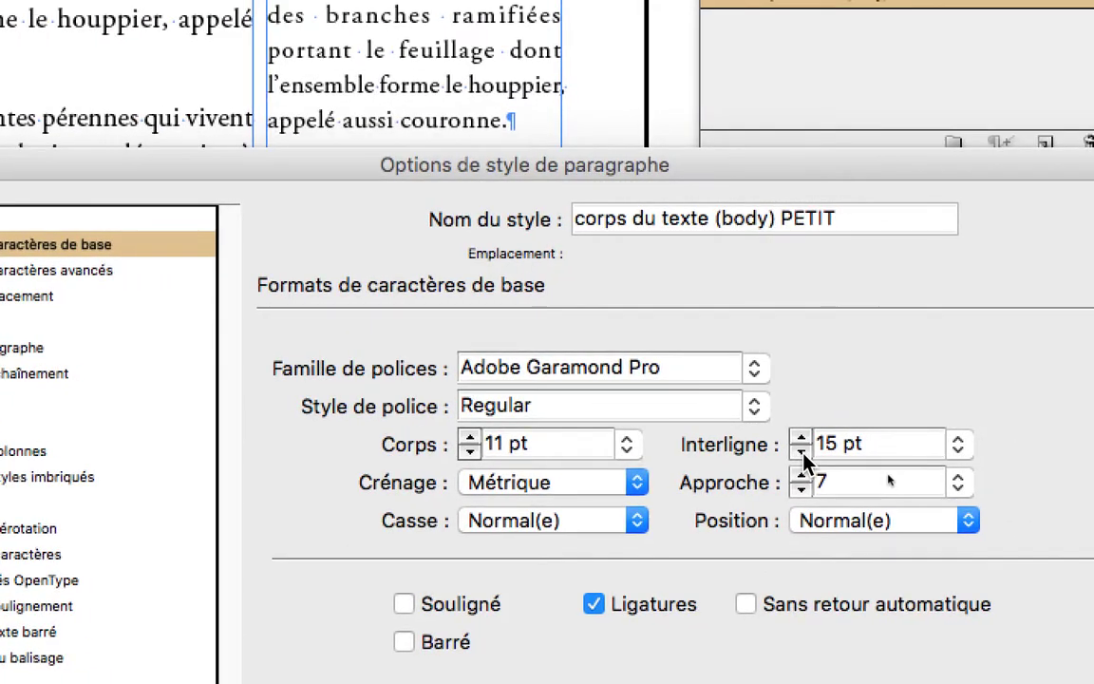
left_click(801, 455)
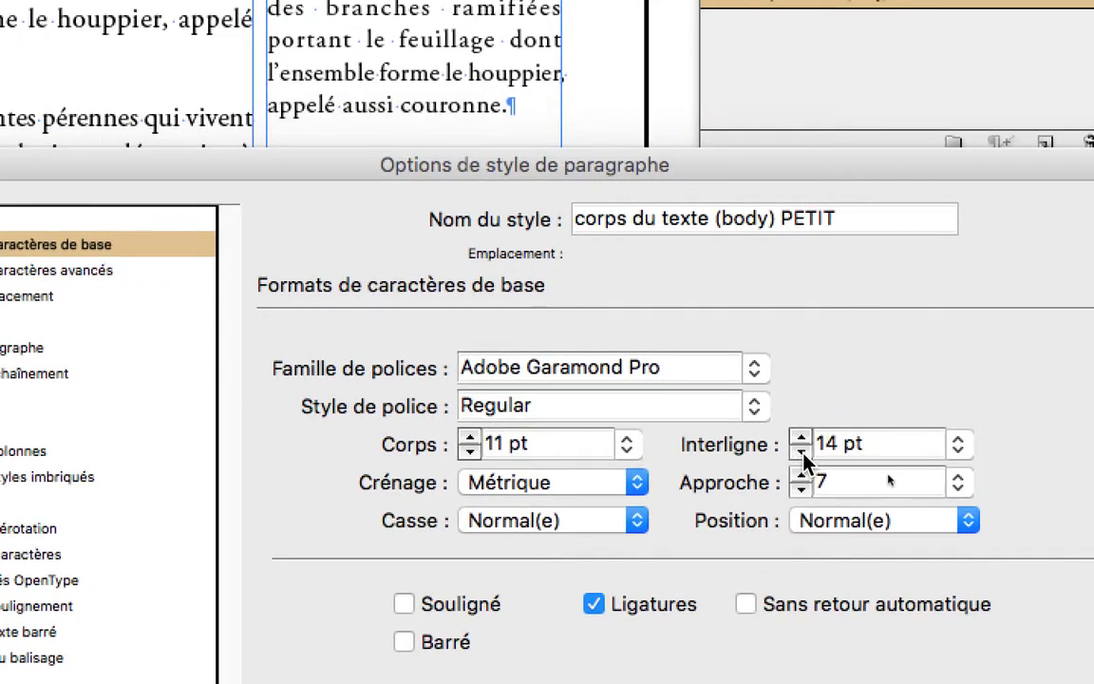
left_click(802, 455)
left_click(801, 455)
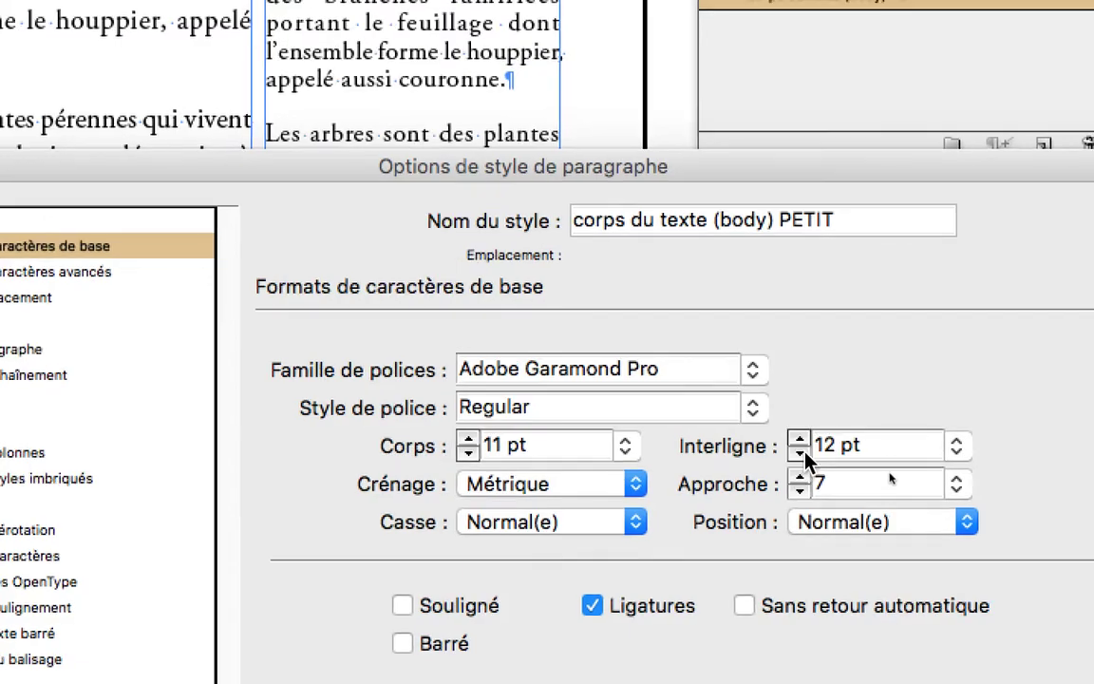
left_click(802, 441)
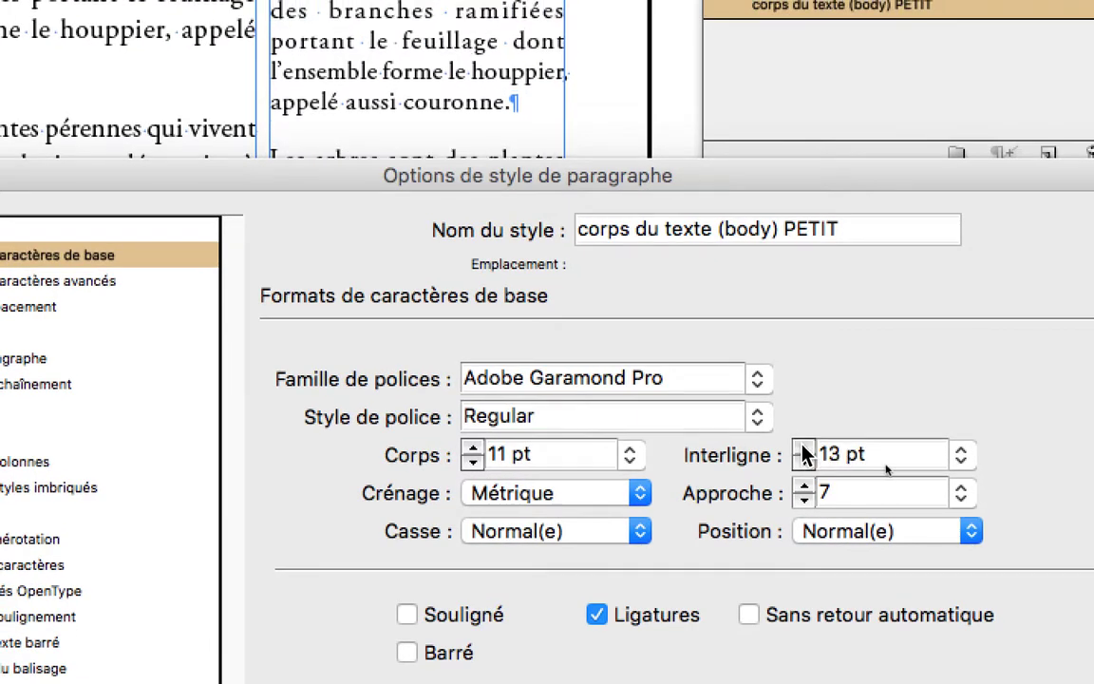
left_click(804, 458)
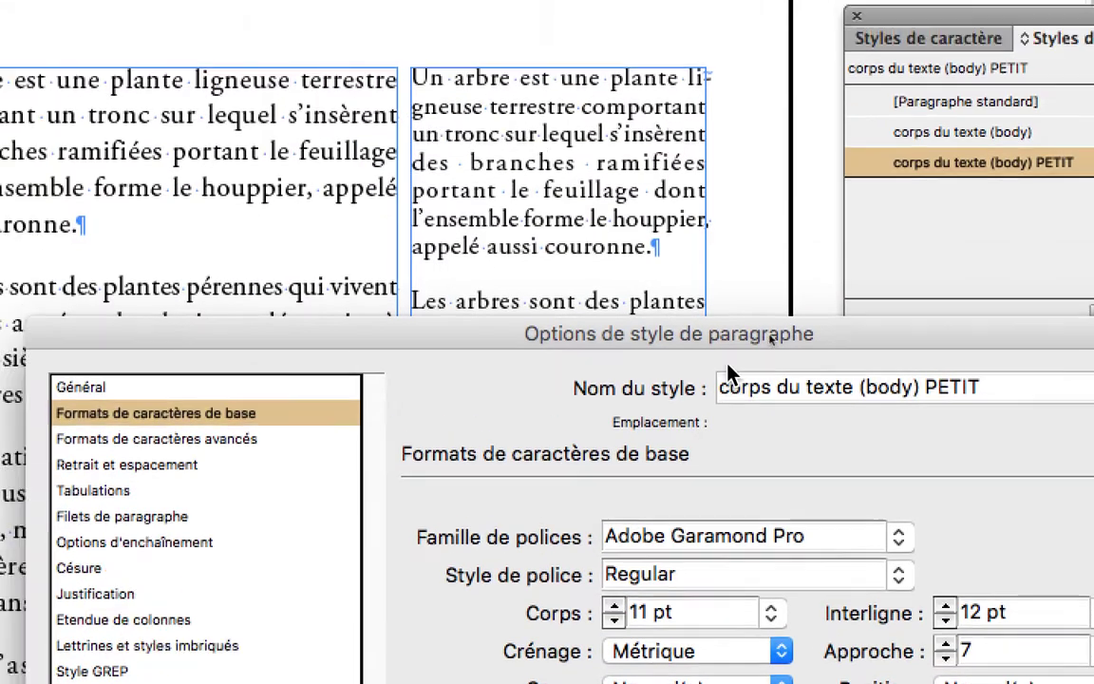
left_click(945, 607)
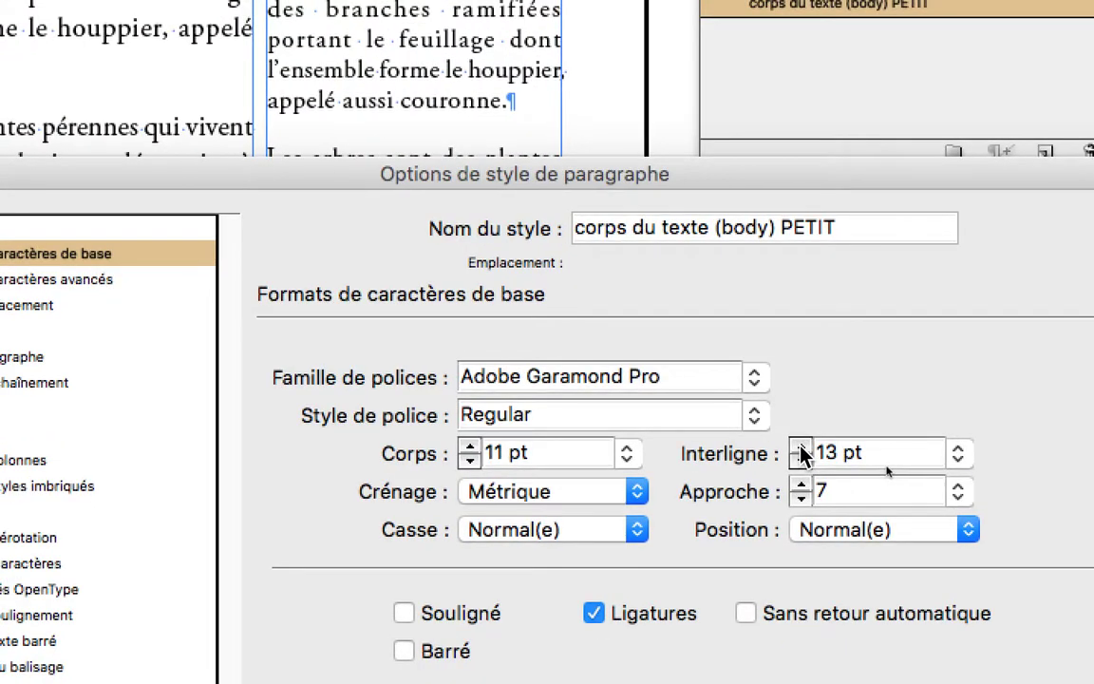
left_click(801, 444)
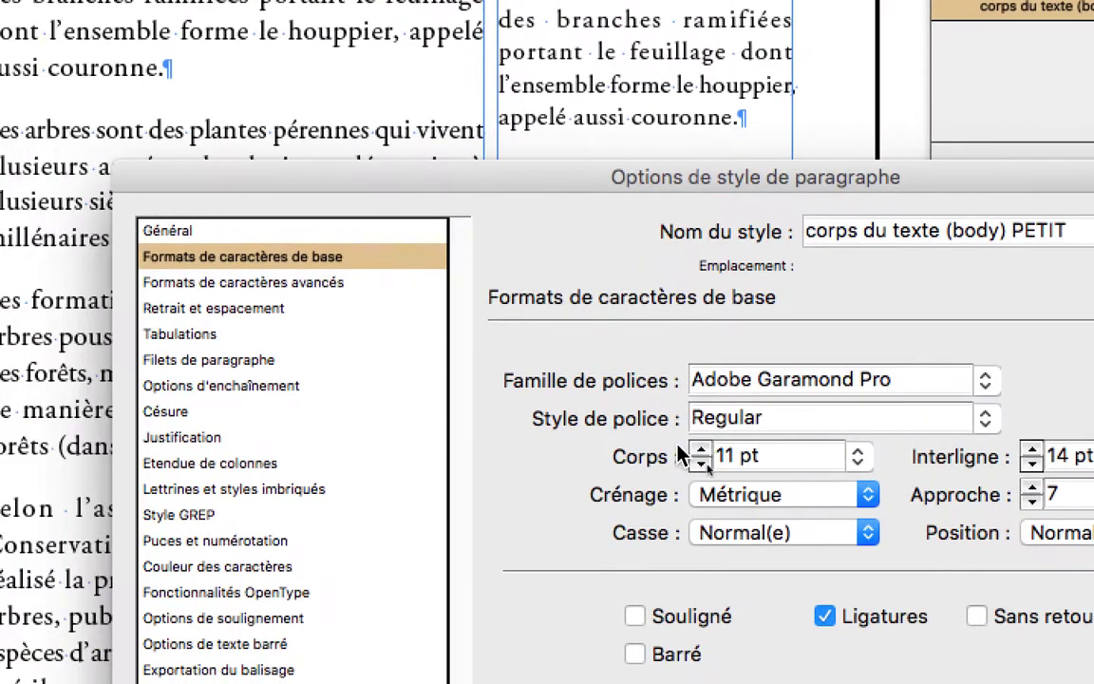
Step: Compare font sizes in the preview and set the PETIT style's font size to 10,5 pt
left_click(701, 449)
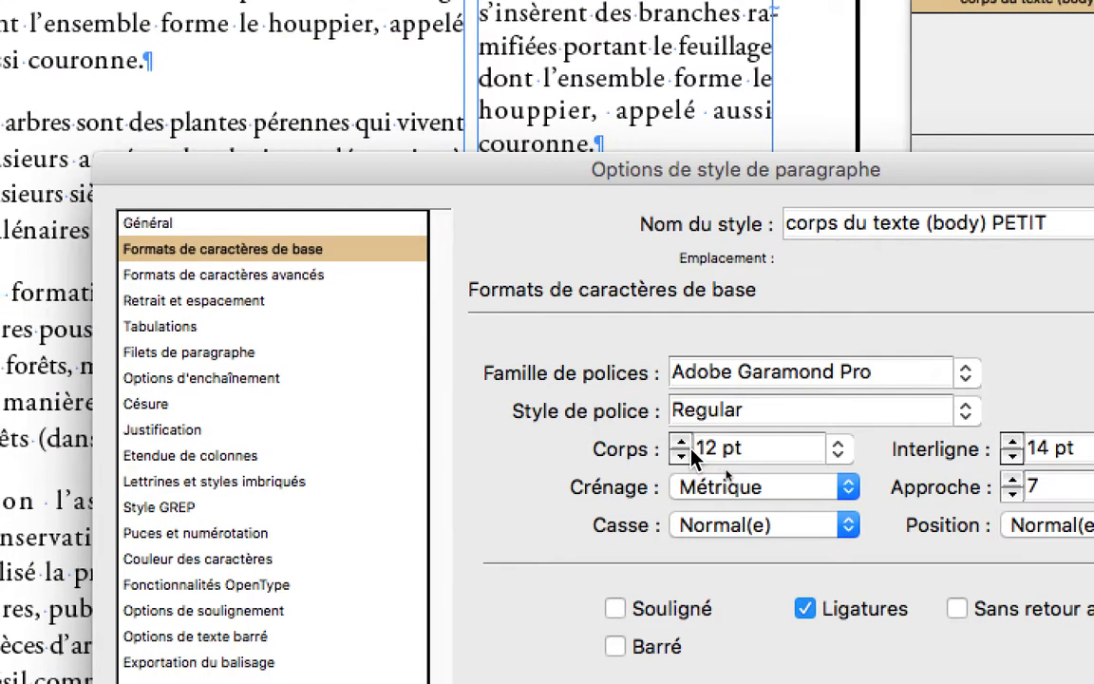
left_click(684, 453)
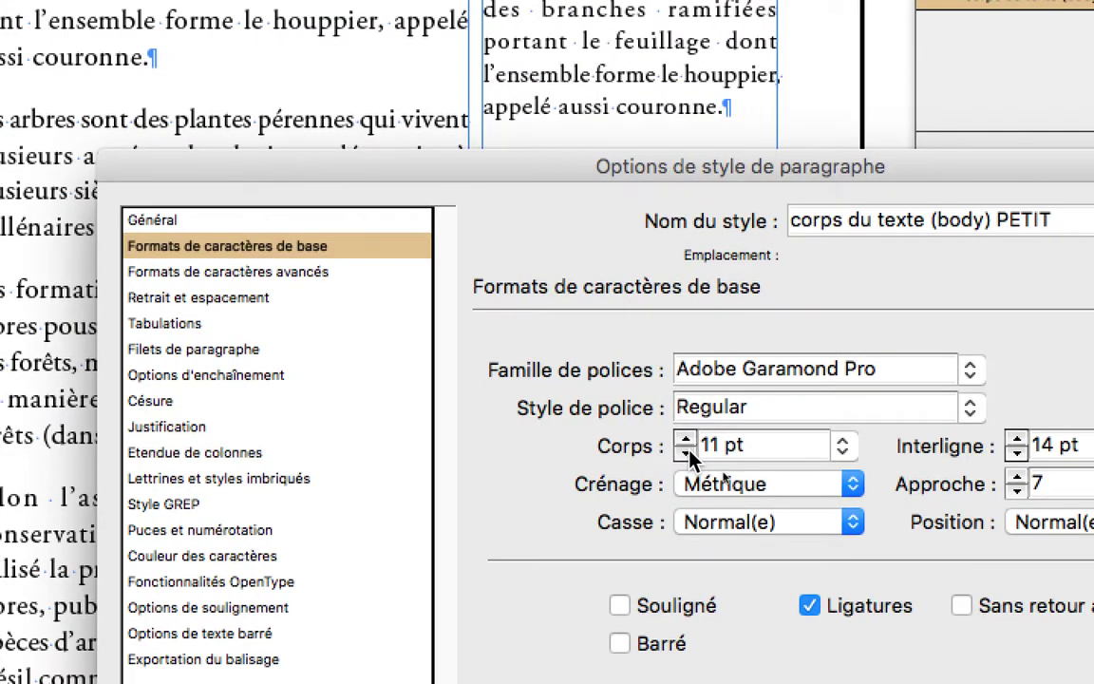
left_click(685, 454)
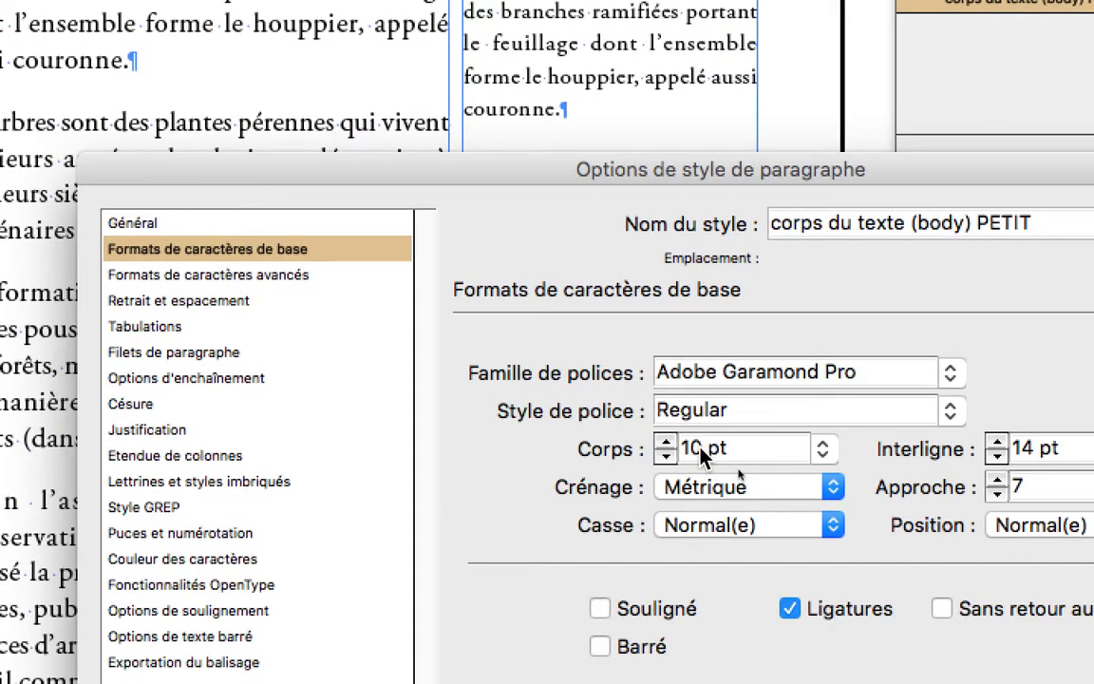
left_click(699, 447)
type(",5")
key("Tab")
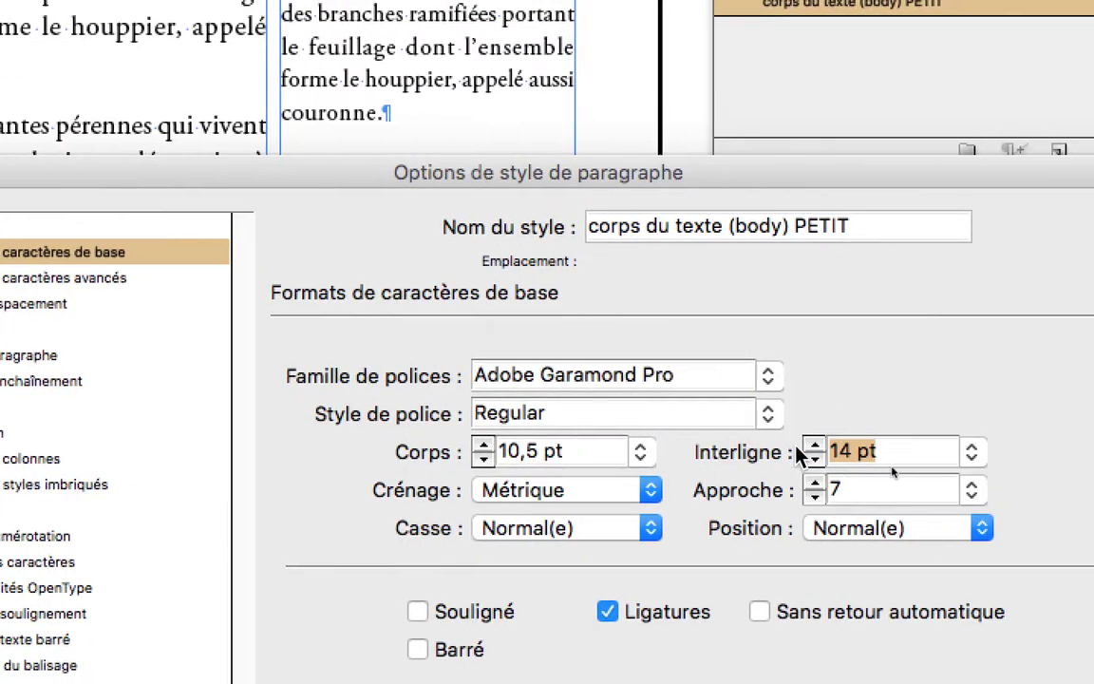
Step: Compare leading values in the preview, set the PETIT style's leading to 14,5 pt, and apply the style changes
left_click(786, 455)
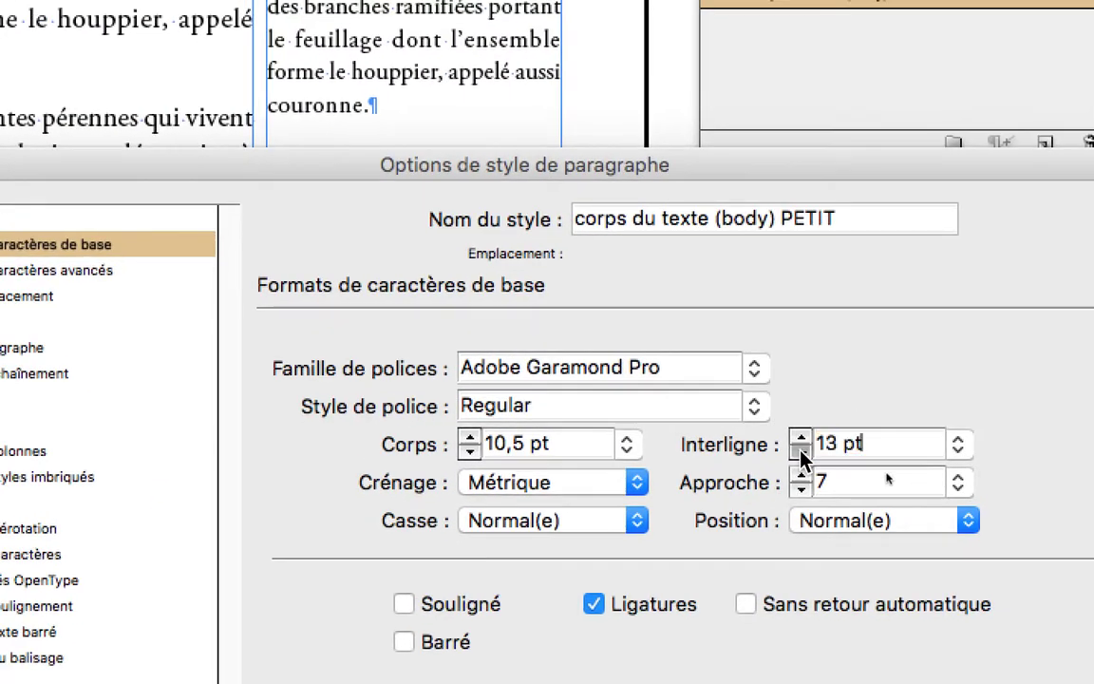
left_click(786, 455)
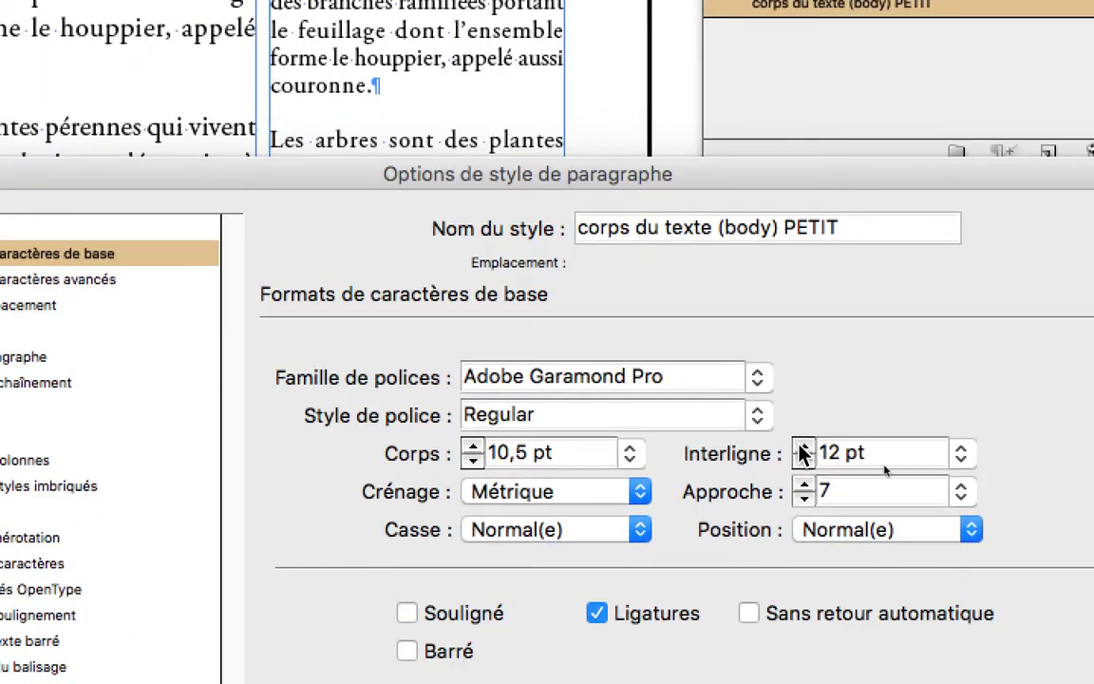
left_click(811, 463)
left_click(811, 462)
left_click(811, 463)
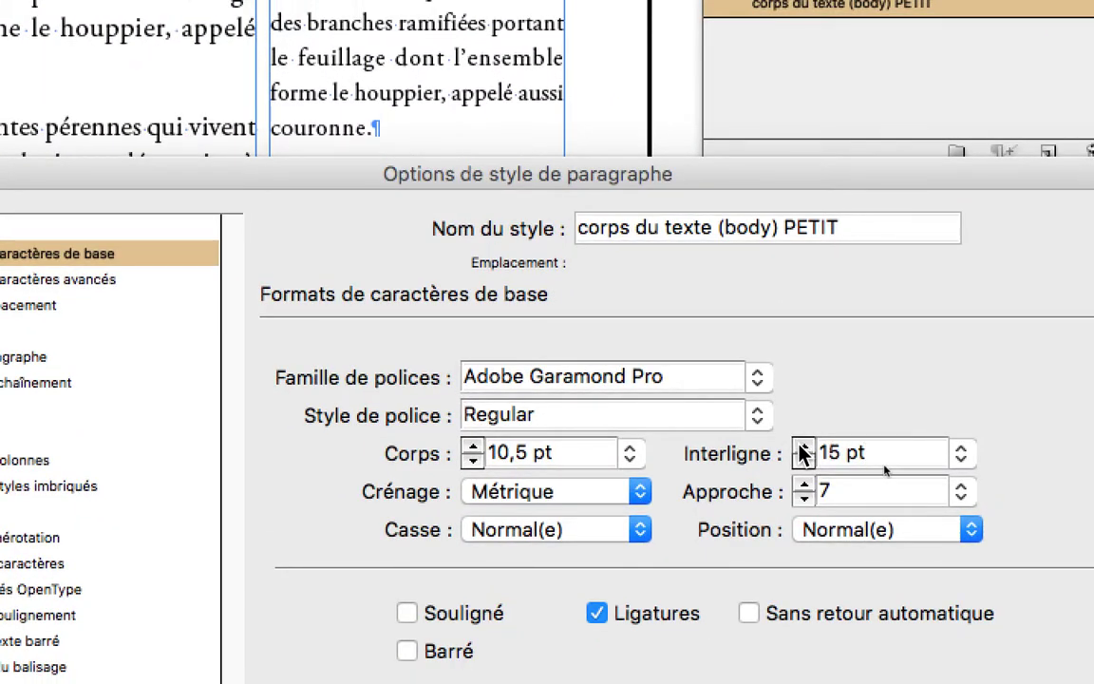
left_click_drag(824, 454, 833, 457)
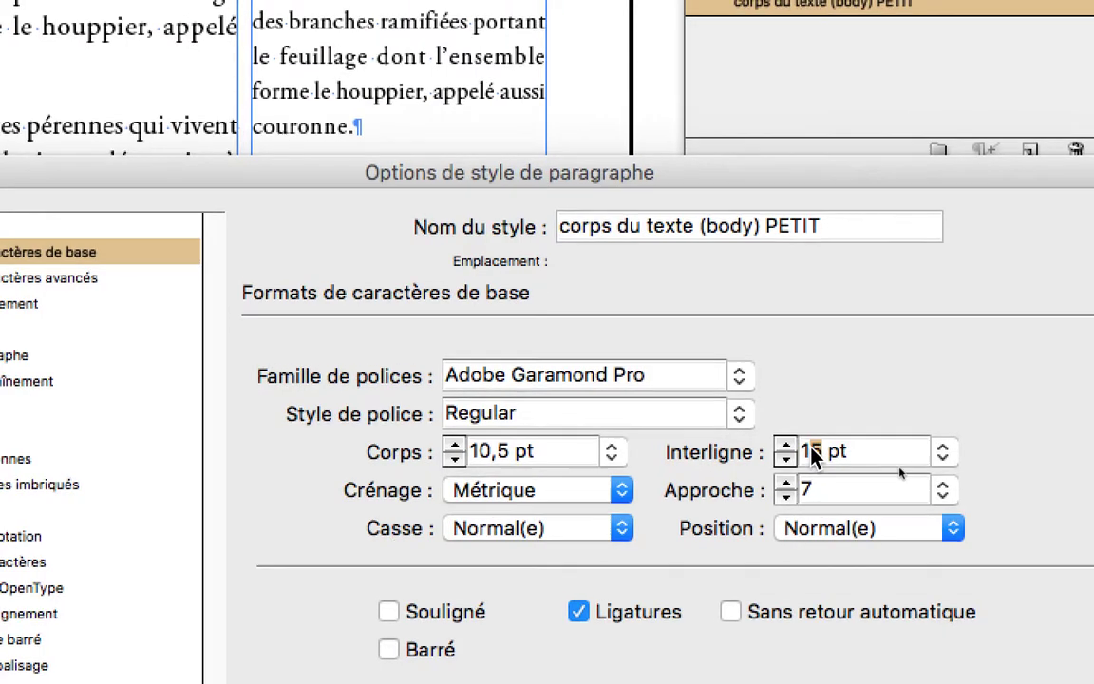
type("4,5")
key("Tab")
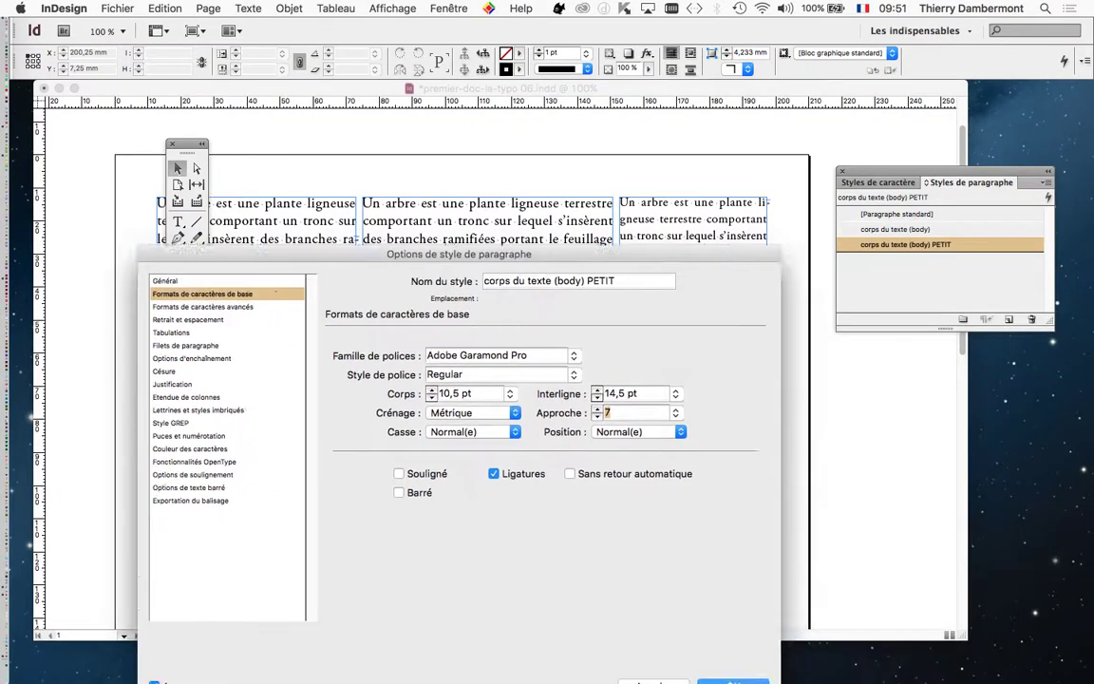
key("Return")
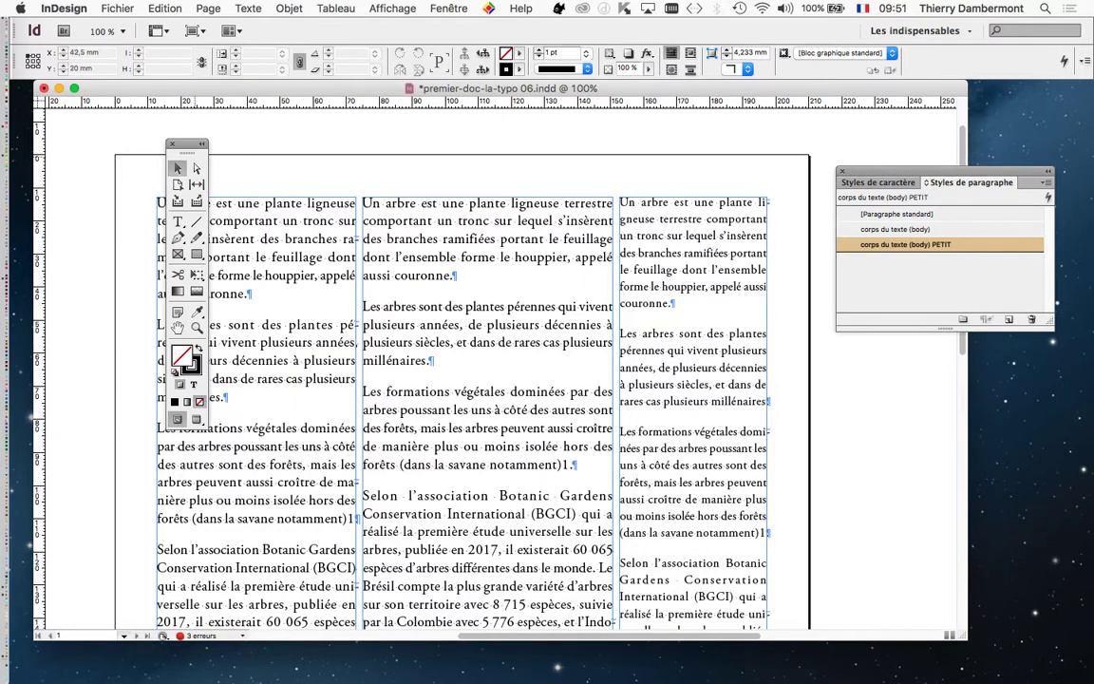
left_click_drag(186, 148, 106, 138)
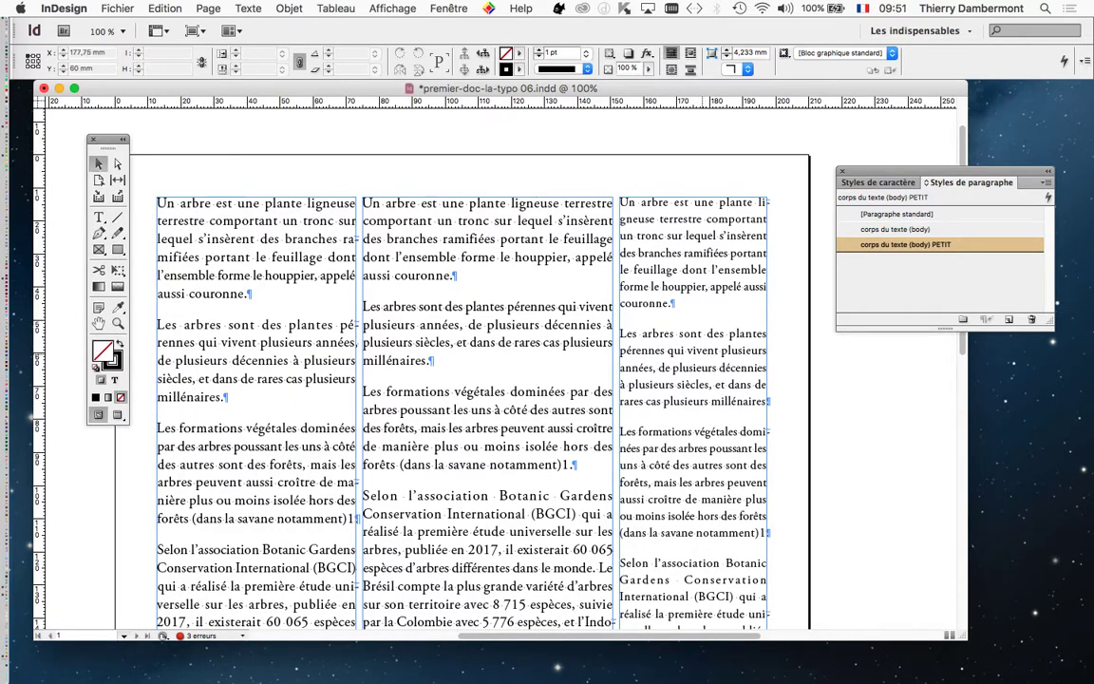